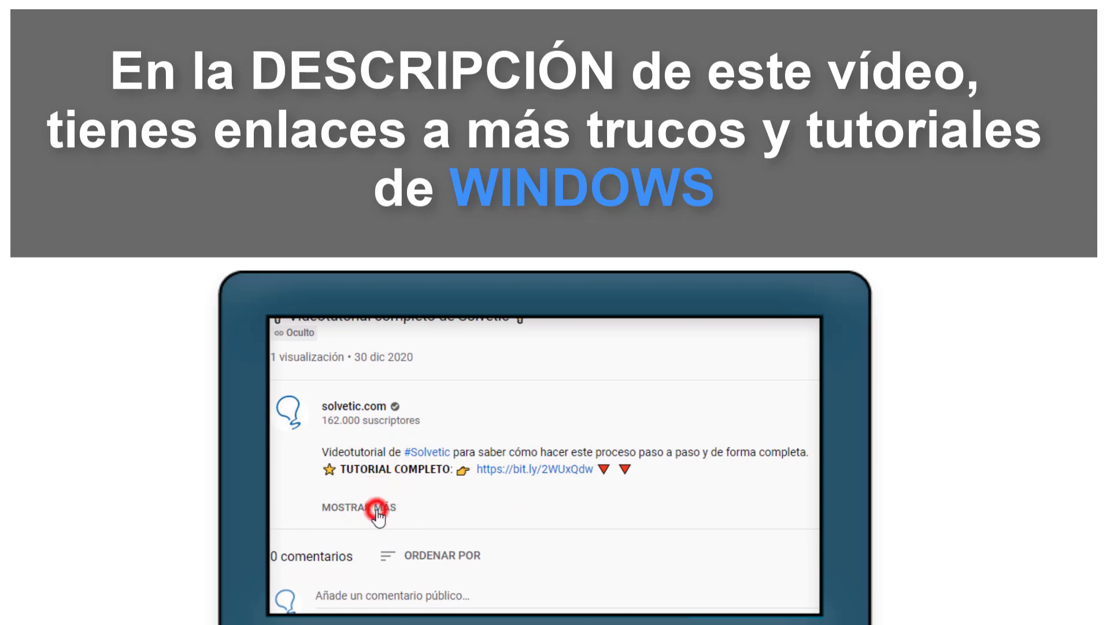
pyautogui.click(377, 512)
pyautogui.scroll(-3, 379, 508)
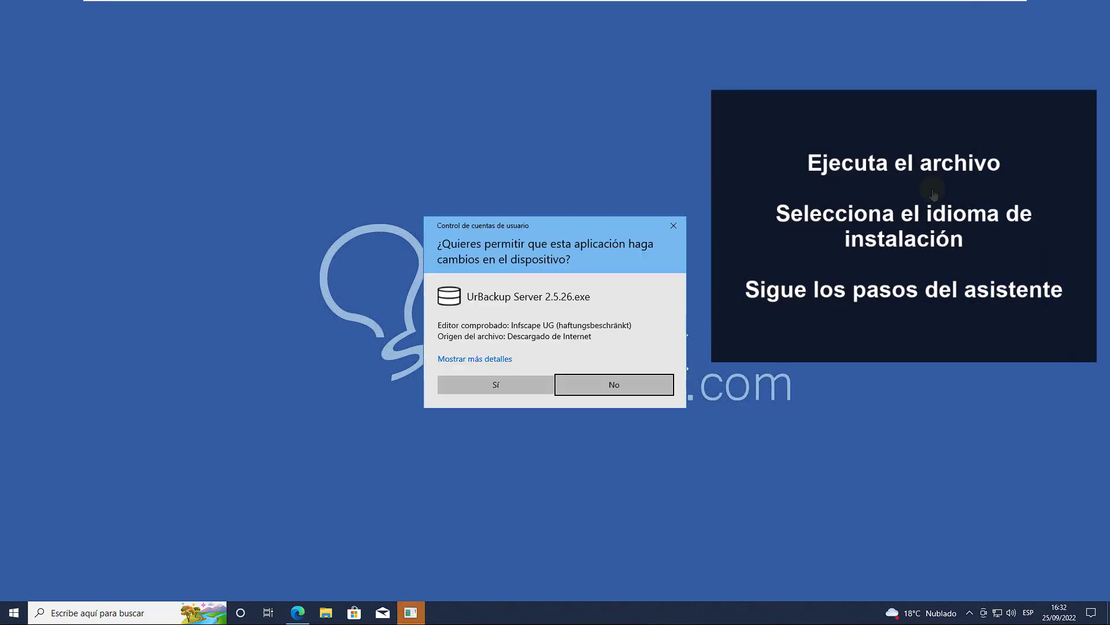
# - Allow the UrBackup Server 2.5.26 installer to make changes and choose English as the installer language
pyautogui.click(518, 380)
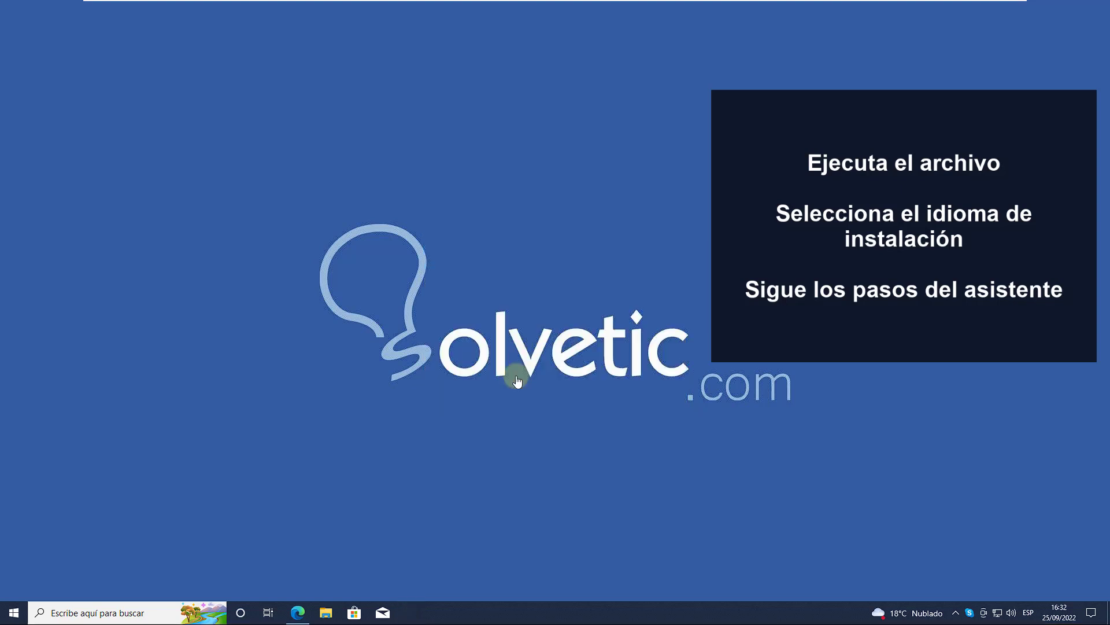
pyautogui.hotkey('alt', 'Down')
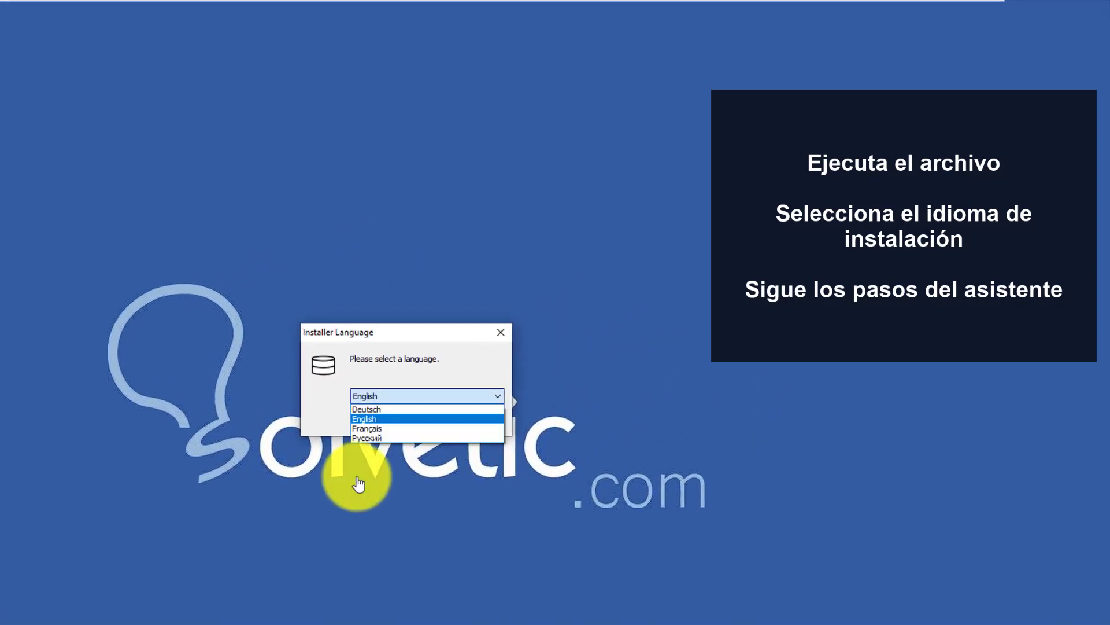
pyautogui.click(497, 396)
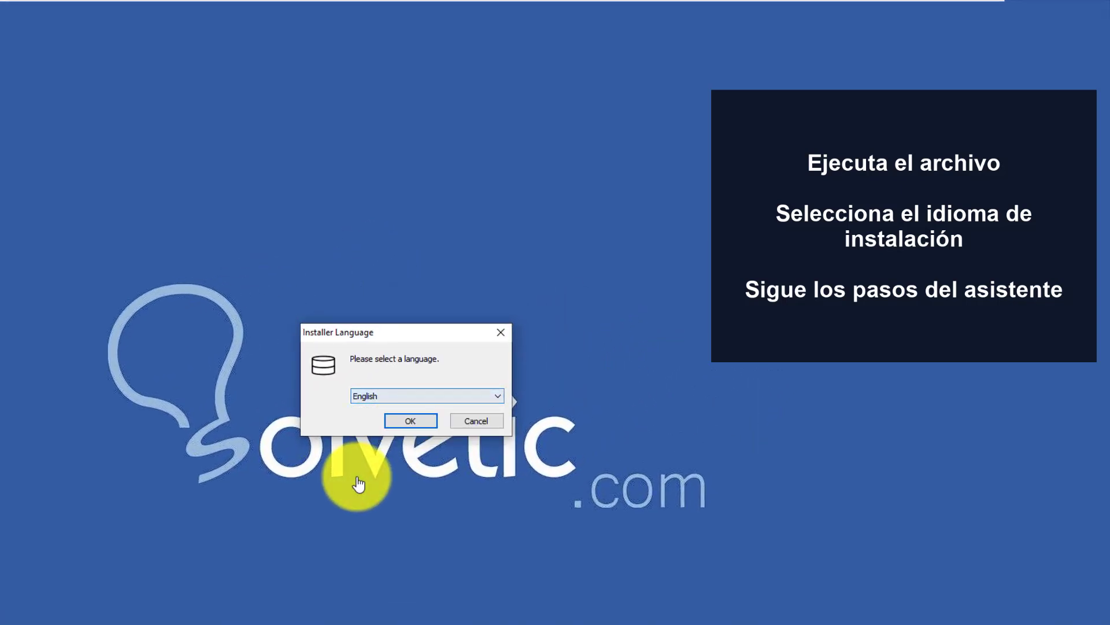
pyautogui.click(426, 421)
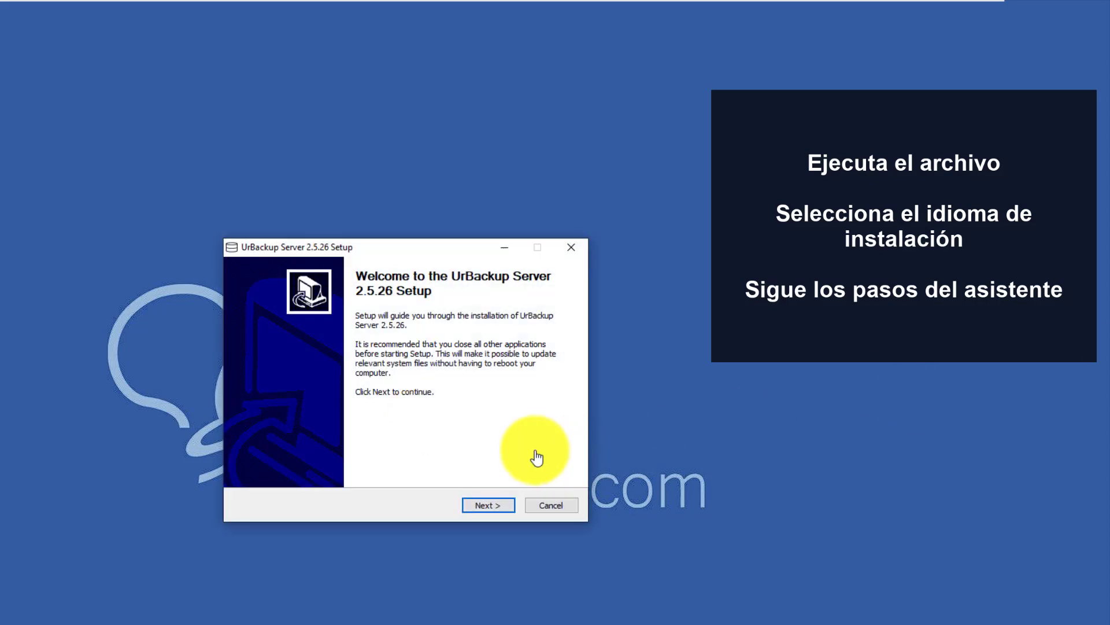
# - Install UrBackup Server in C:\Program Files\UrBackupServer and finish the setup wizard
pyautogui.press('Return')
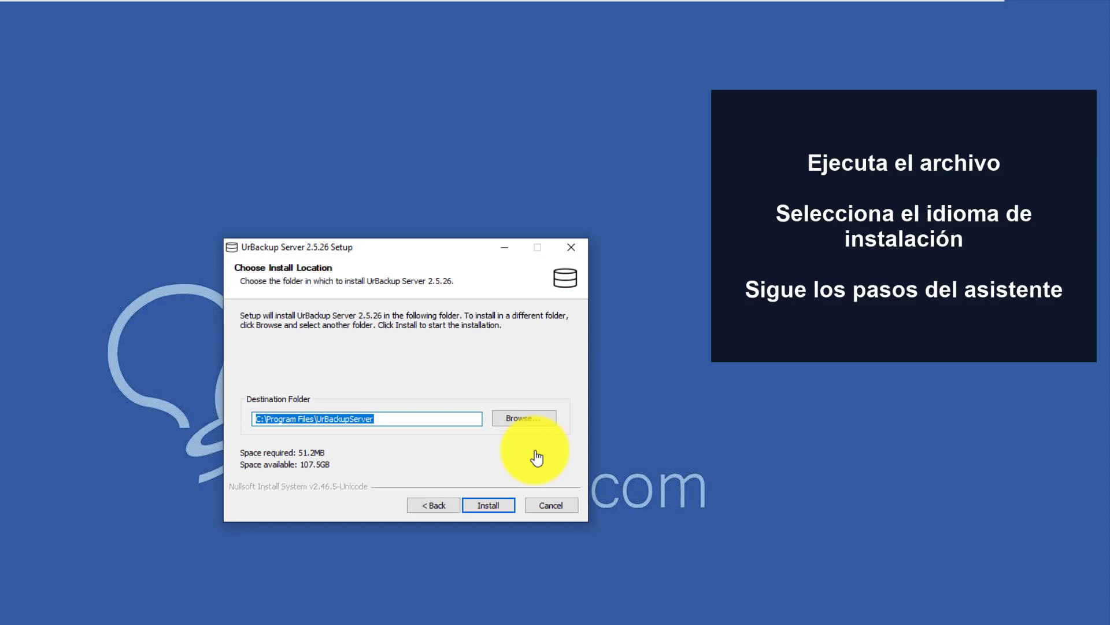
pyautogui.press('Return')
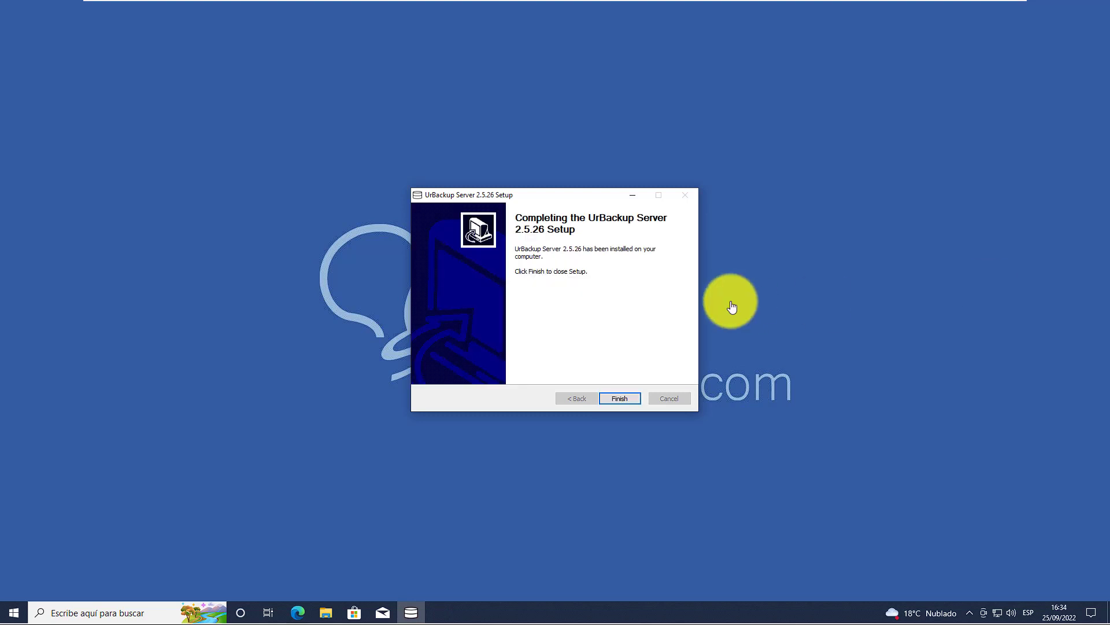
pyautogui.press('Return')
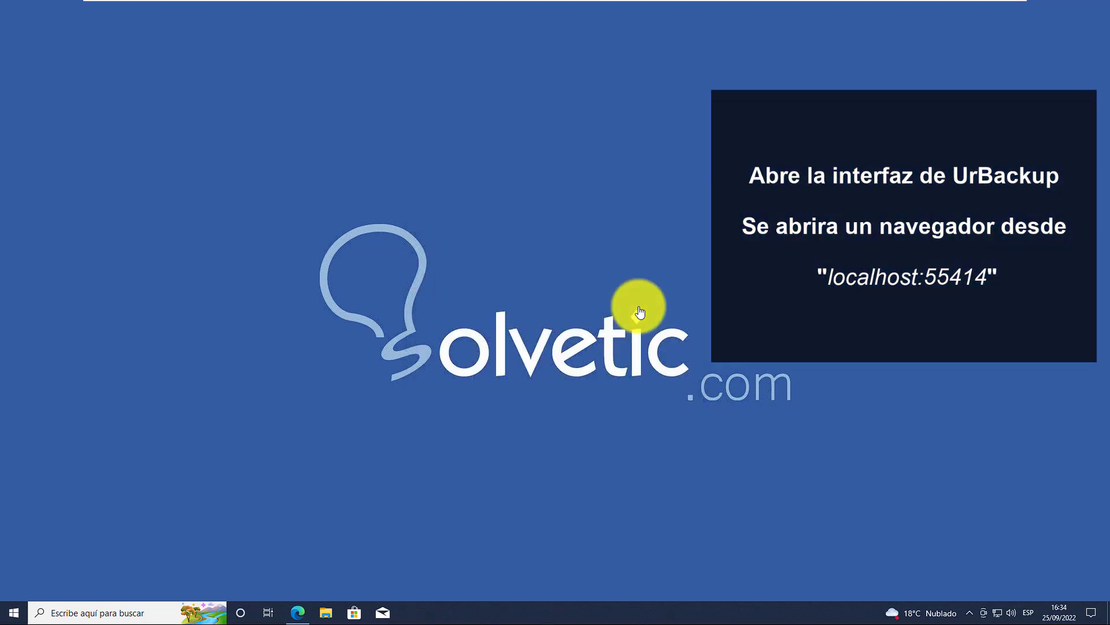
# - Launch UrBackup Server Interface from the installed programs and open it with Microsoft Edge
pyautogui.press('super')
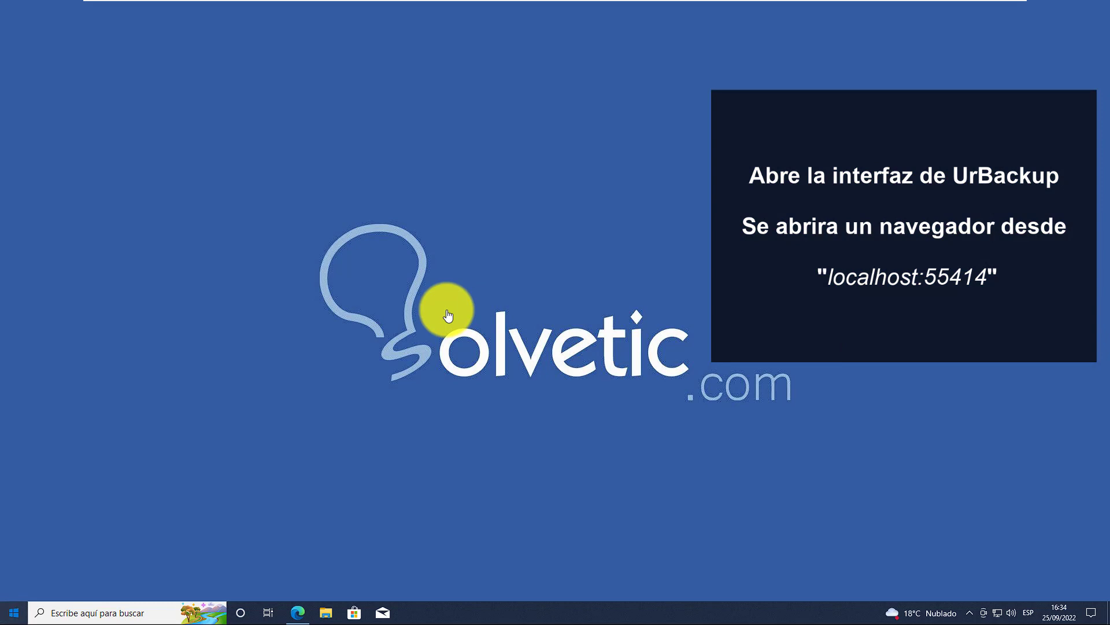
pyautogui.press('Down')
pyautogui.press('Down')
pyautogui.press('Down')
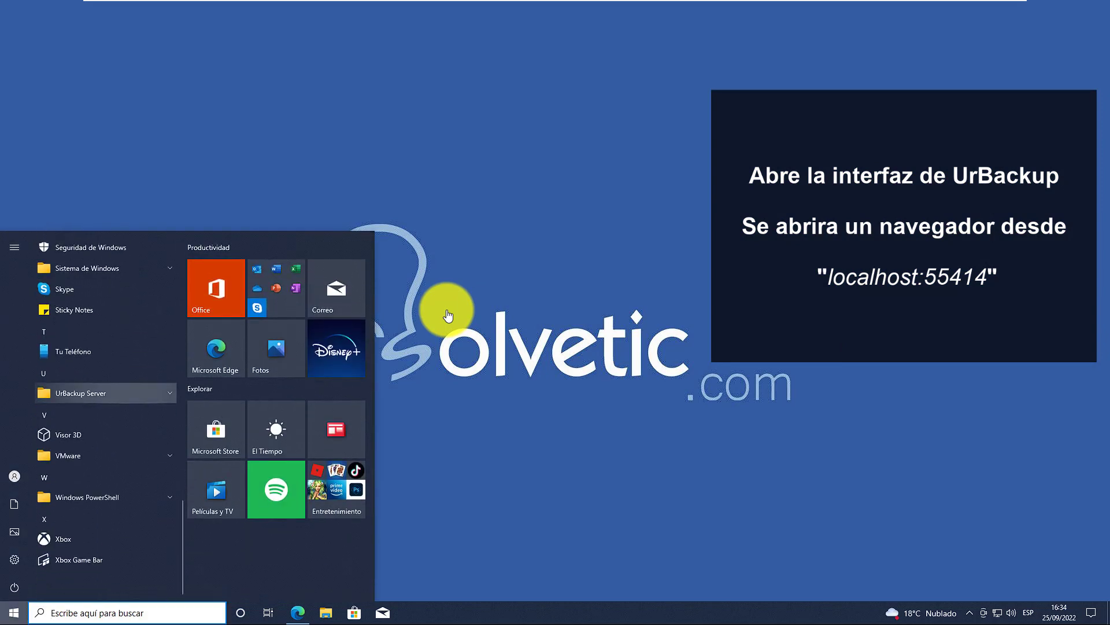
pyautogui.press('Return')
pyautogui.press('Down')
pyautogui.press('Return')
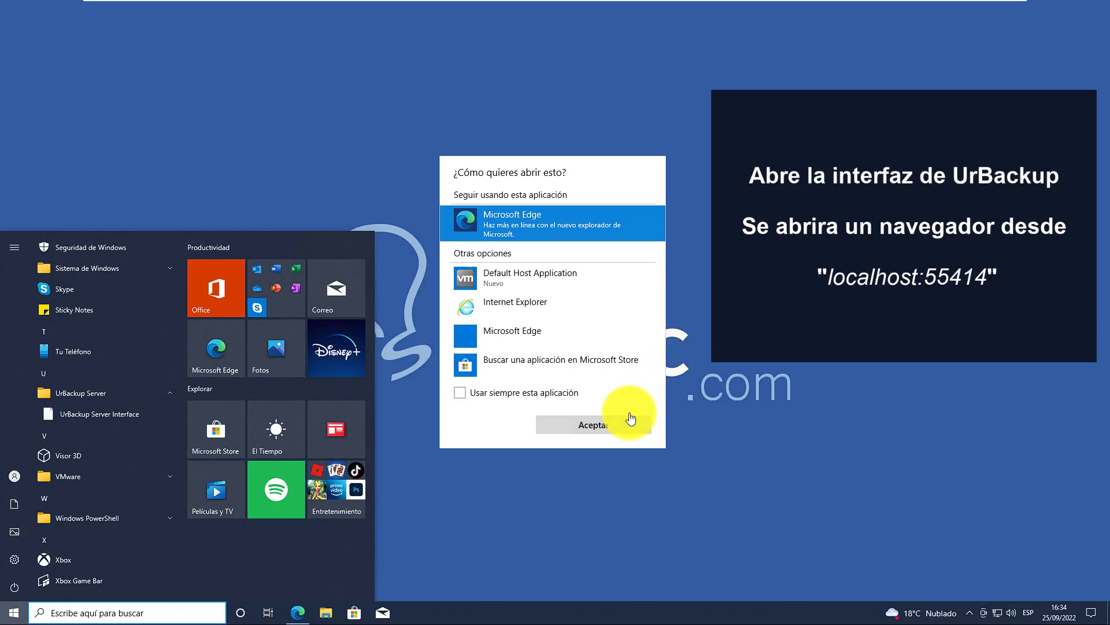
pyautogui.click(635, 420)
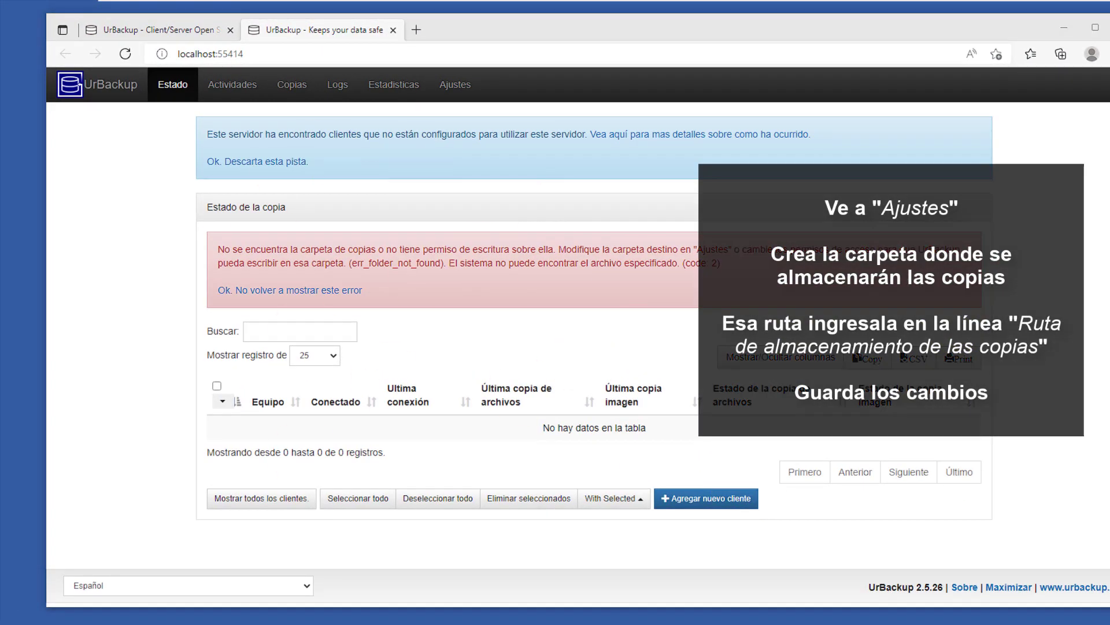
# - Create a folder named Backup at the root of local disk C: in File Explorer
pyautogui.press('super+e')
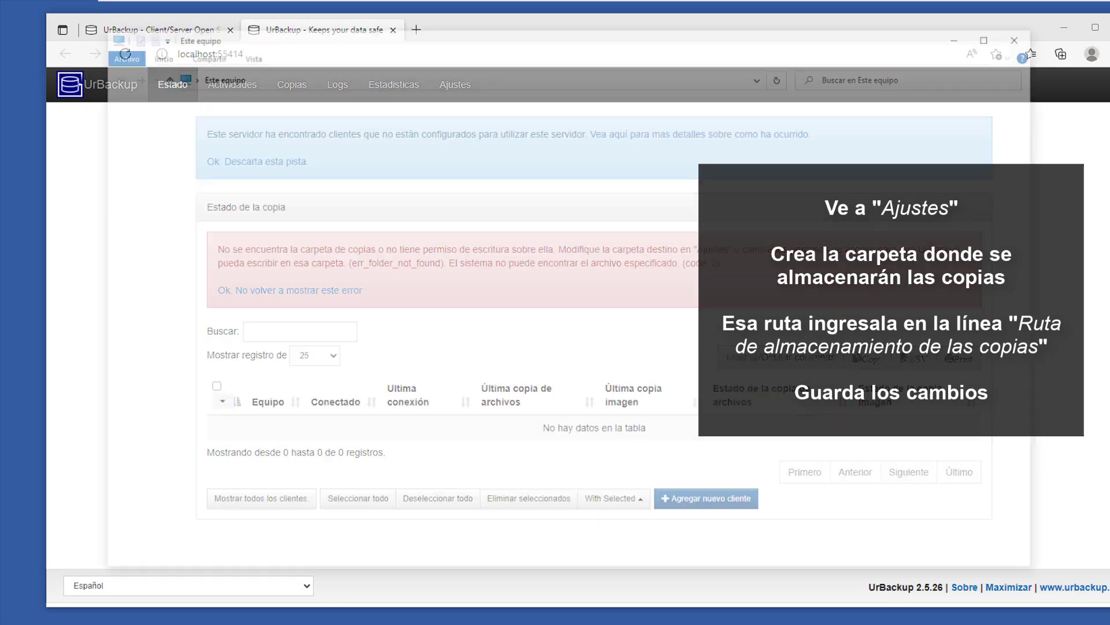
pyautogui.doubleClick(299, 225)
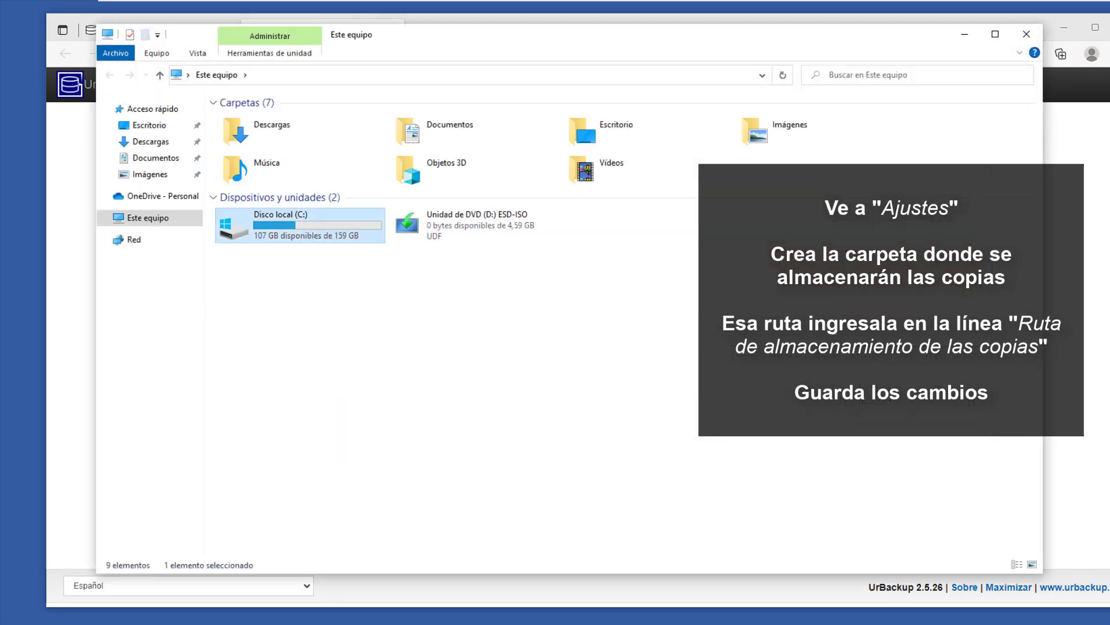
pyautogui.rightClick(270, 263)
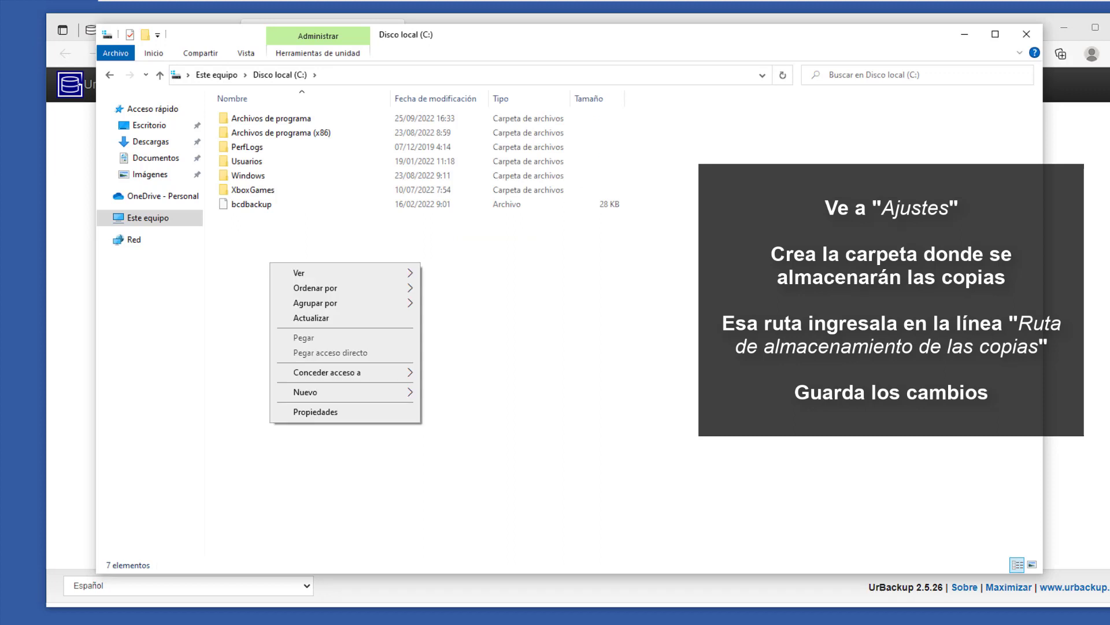
pyautogui.moveTo(324, 392)
pyautogui.click(454, 393)
pyautogui.write('Backup')
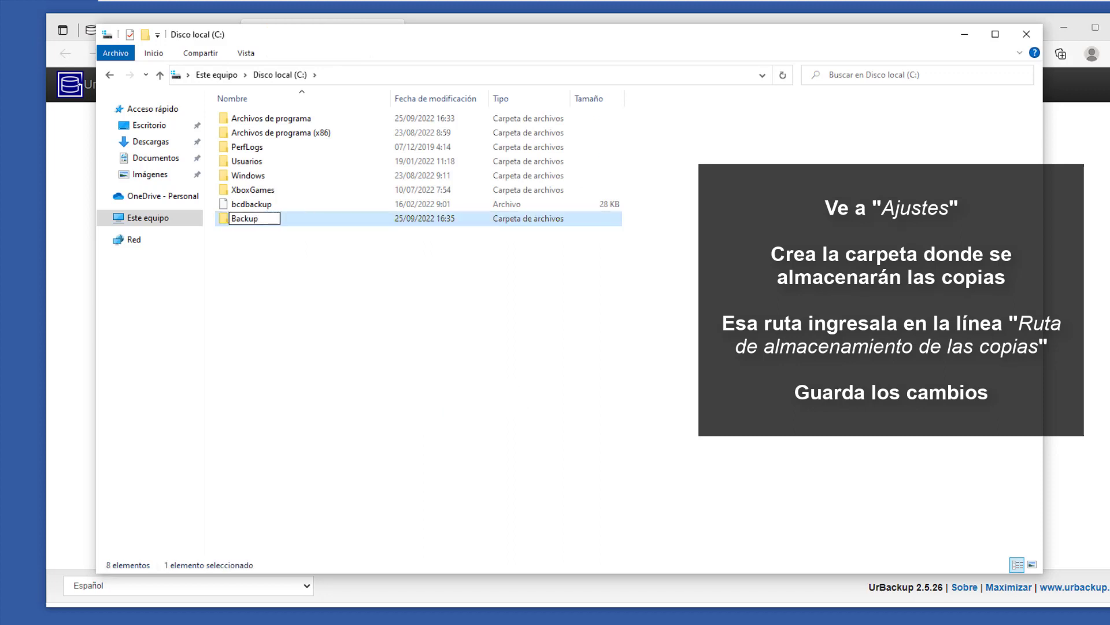
pyautogui.press('Return')
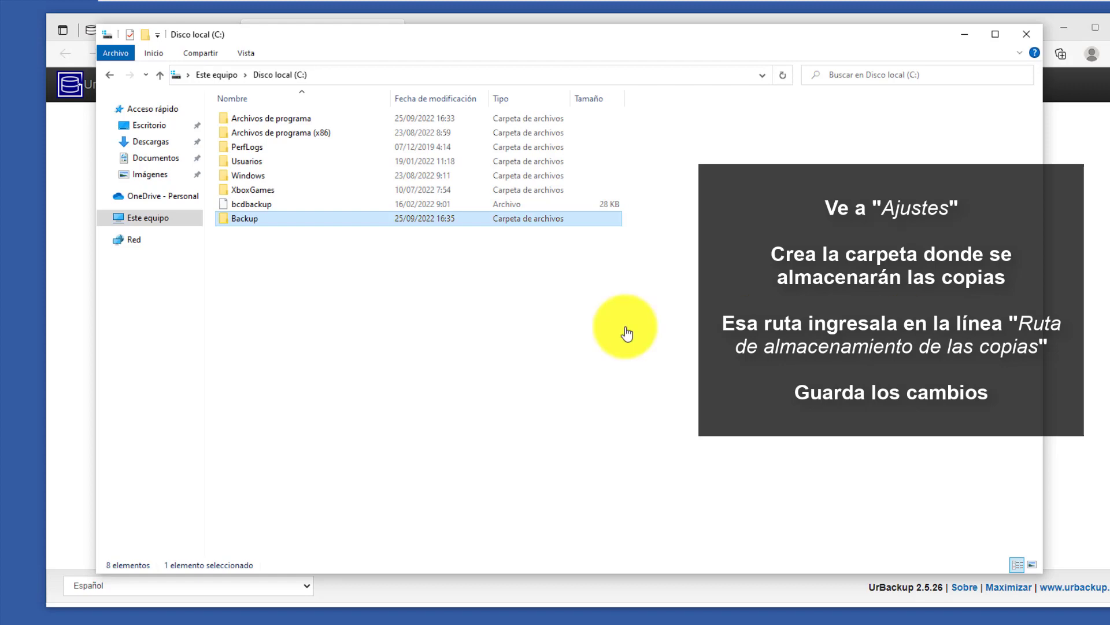
# - Copy the full path of the new Backup folder and minimize File Explorer
pyautogui.press('Return')
pyautogui.hotkey('ctrl', 'l')
pyautogui.hotkey('ctrl', 'c')
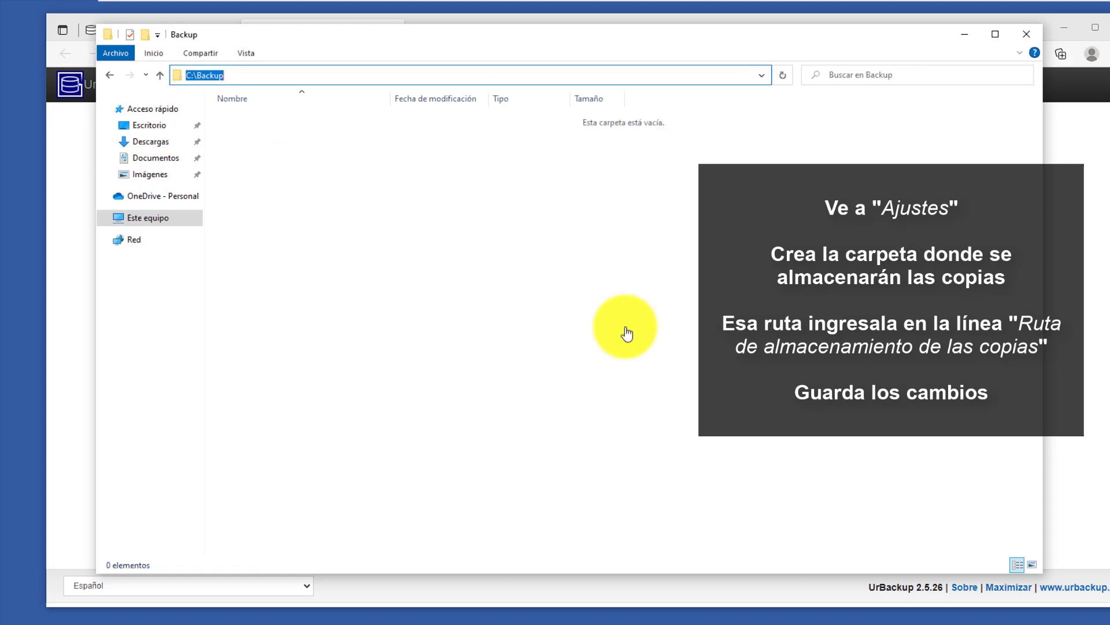
pyautogui.click(964, 34)
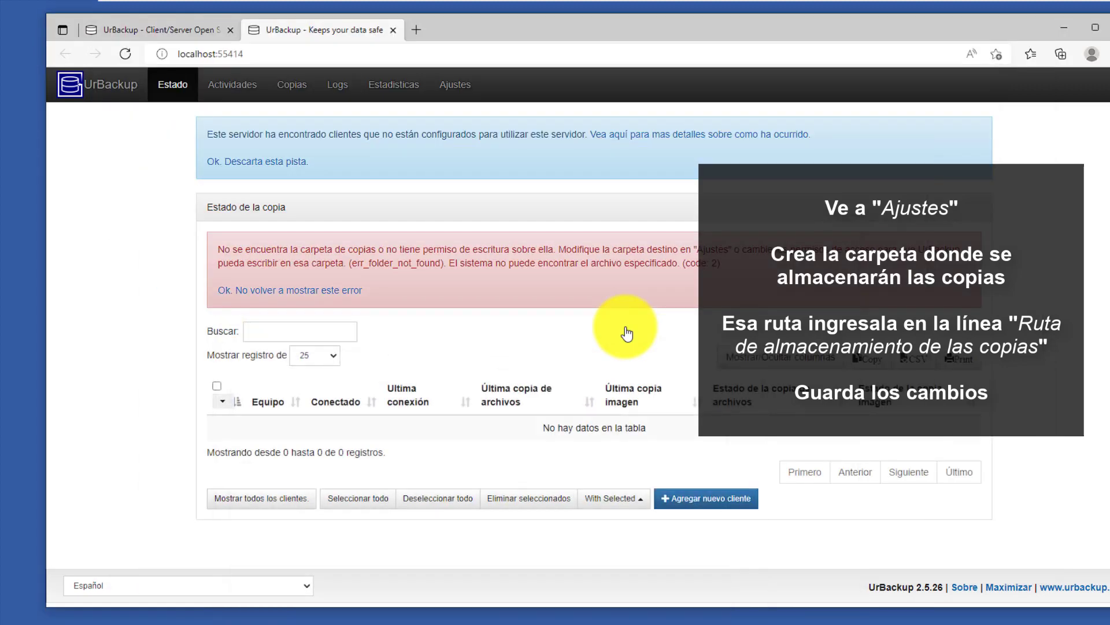
# - Set the UrBackup server's backup storage path to C:\Backup, save the settings and return to the Estado page
pyautogui.click(456, 85)
pyautogui.tripleClick(500, 221)
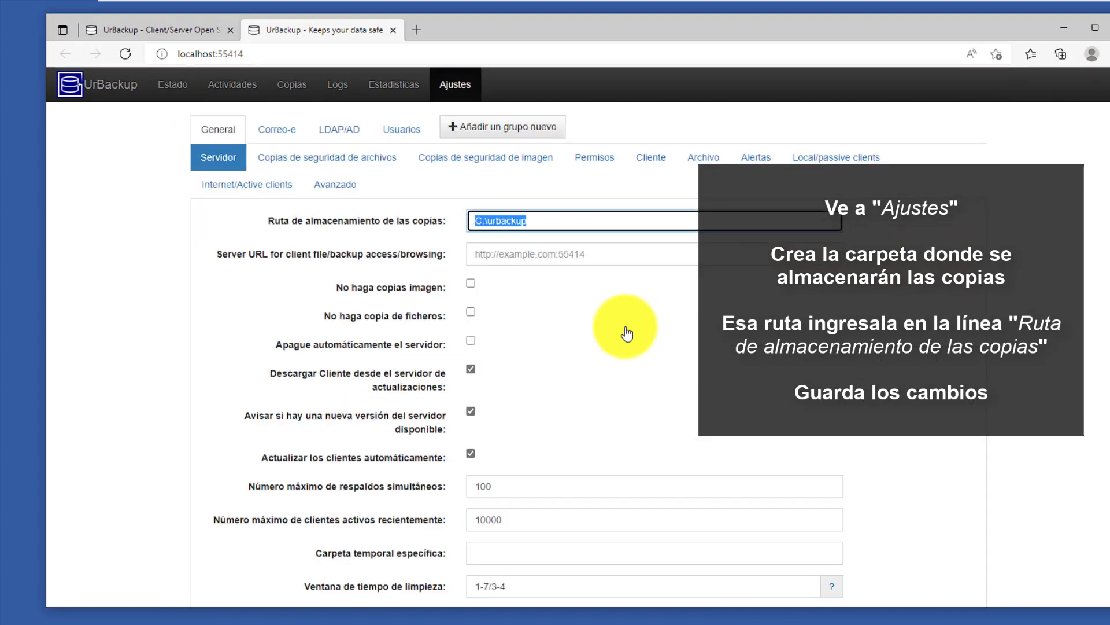
pyautogui.hotkey('ctrl', 'v')
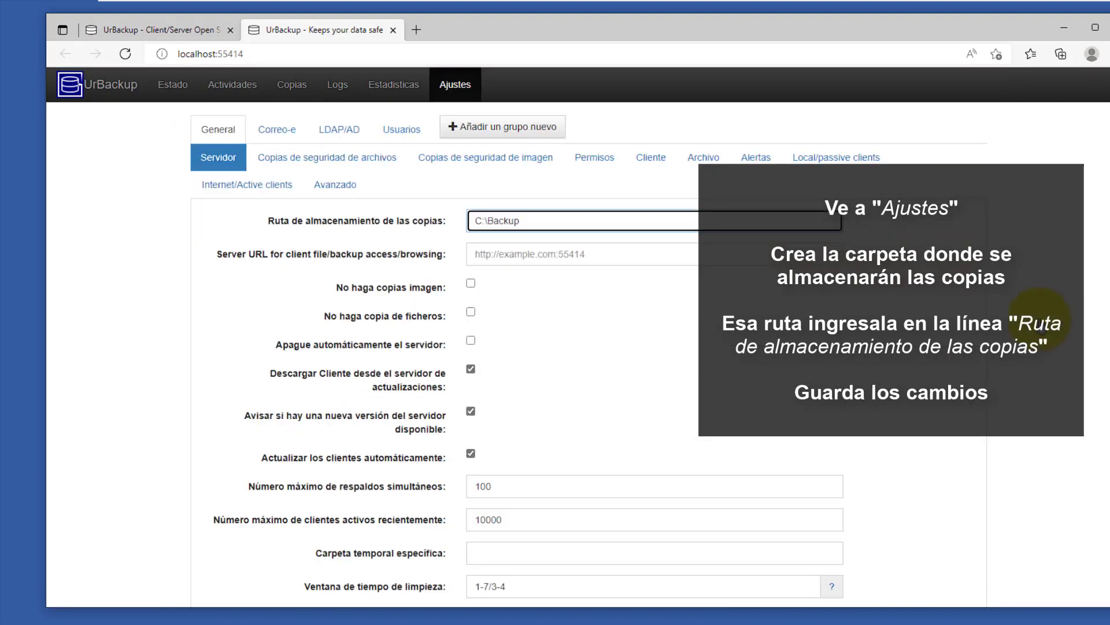
pyautogui.scroll(-4, 1046, 306)
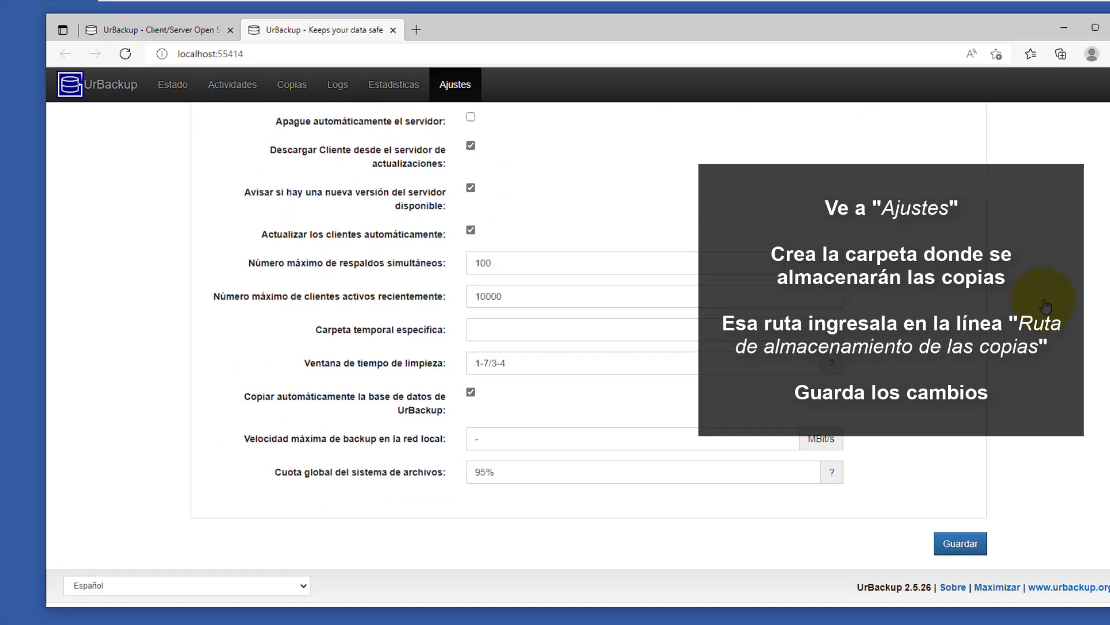
pyautogui.click(961, 544)
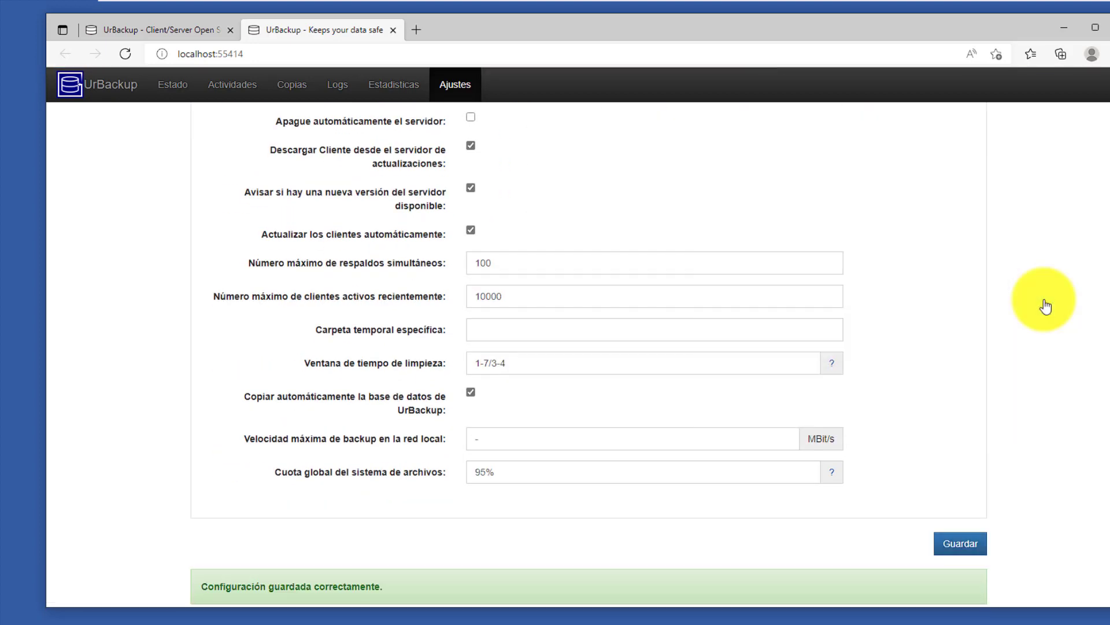
pyautogui.scroll(10, 1046, 306)
pyautogui.click(172, 84)
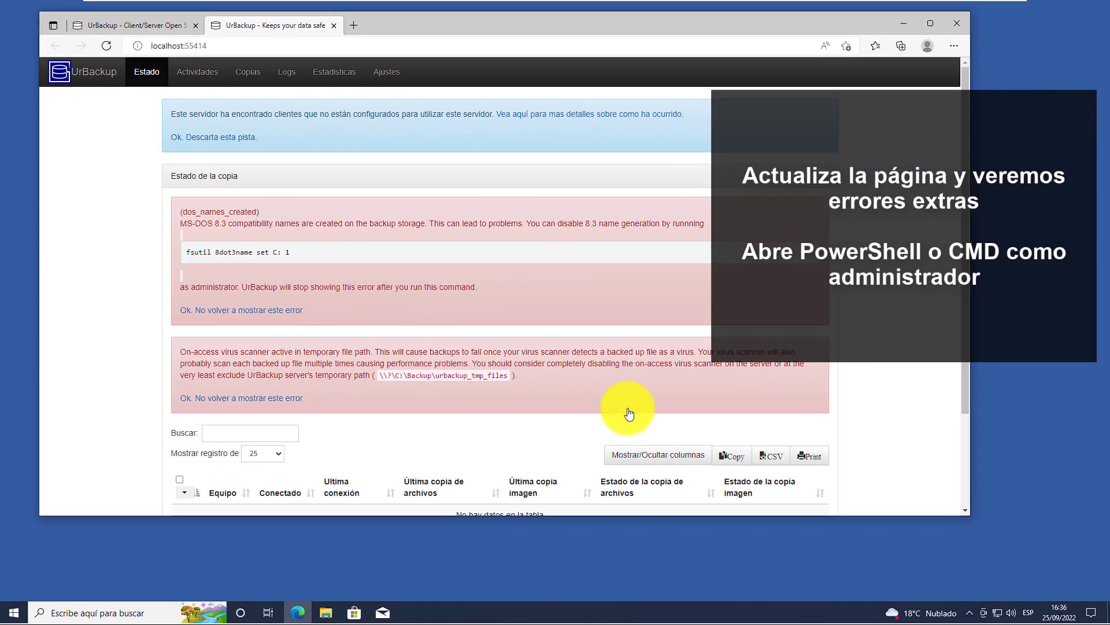
# - Minimize the browser and open Windows PowerShell as administrator, approving the elevation request
pyautogui.click(905, 23)
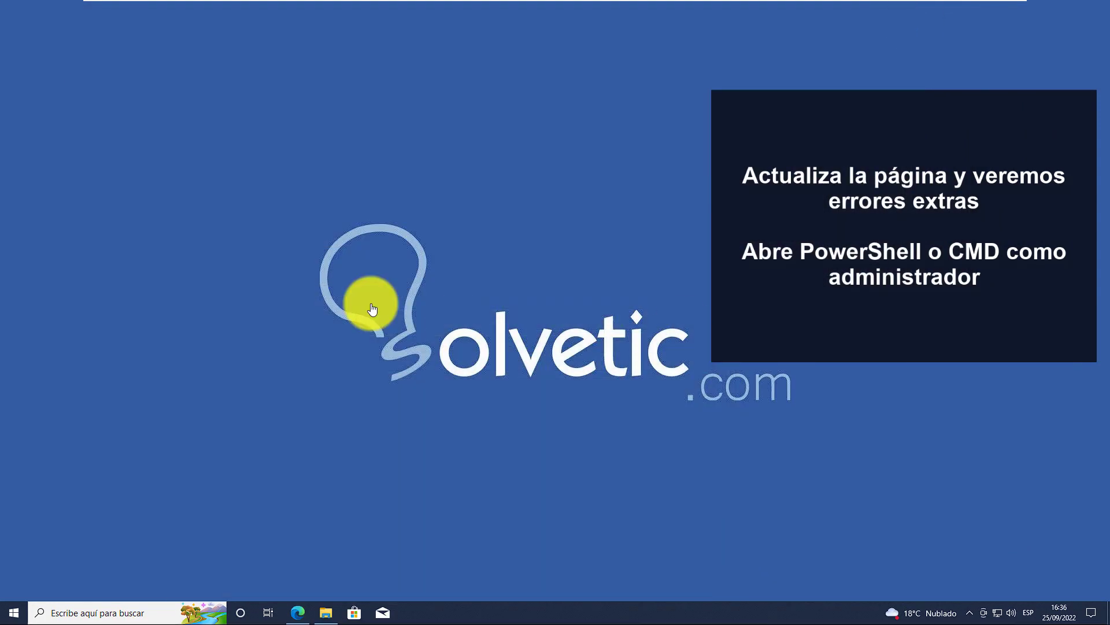
pyautogui.press('super+x')
pyautogui.press('Up')
pyautogui.press('Up')
pyautogui.press('Up')
pyautogui.press('Up')
pyautogui.press('Up')
pyautogui.press('Up')
pyautogui.press('Up')
pyautogui.press('Up')
pyautogui.press('Return')
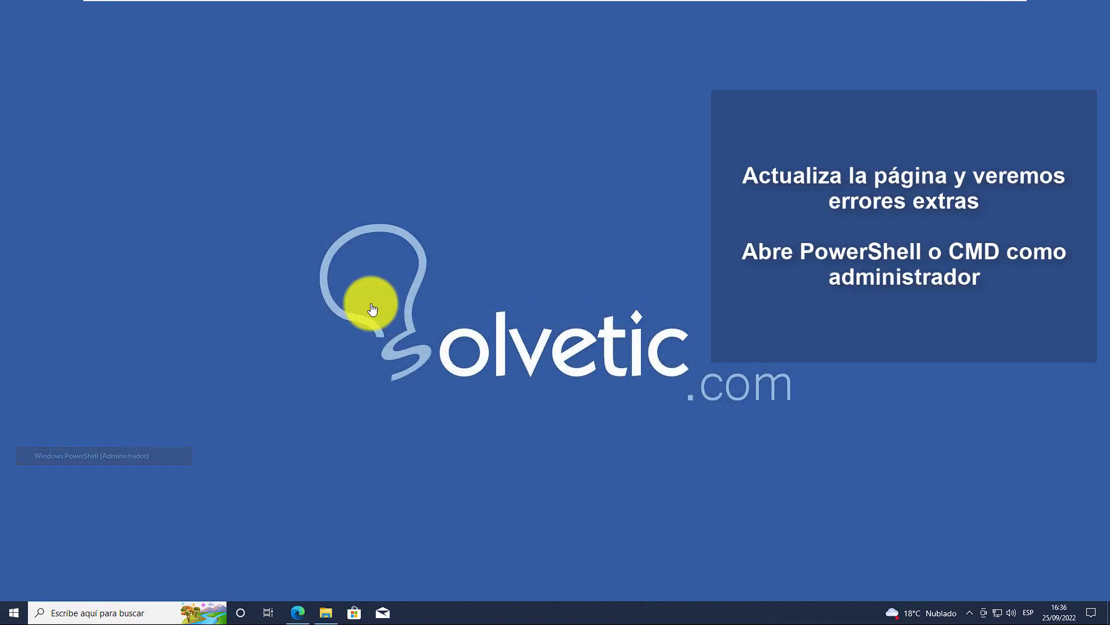
pyautogui.hotkey('alt', 's')
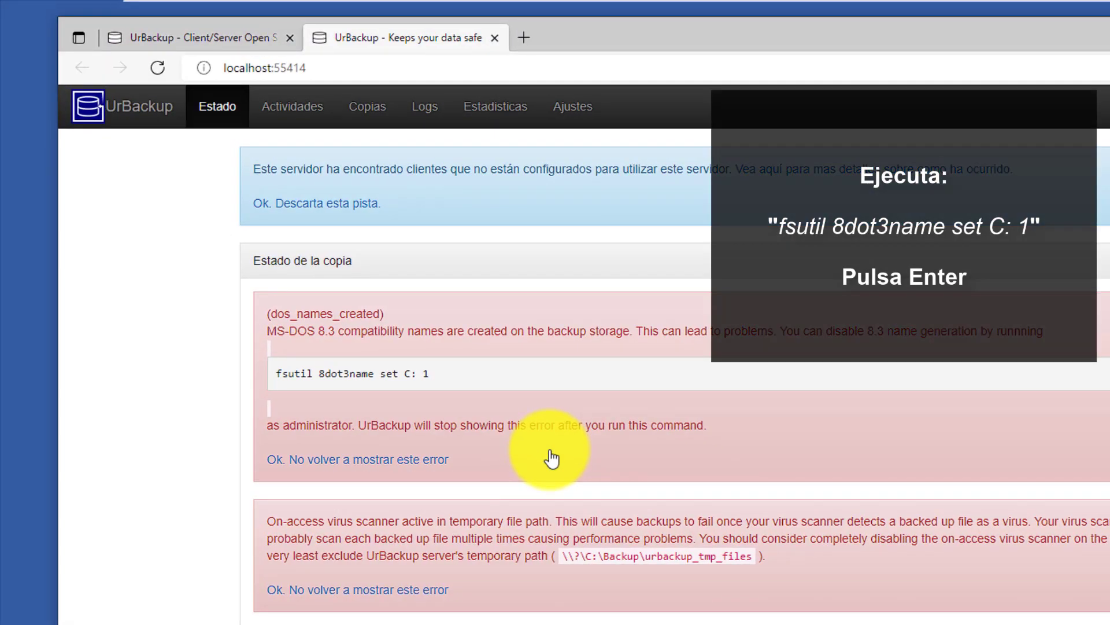
# - Run the suggested command "fsutil 8dot3name set C: 1" in PowerShell and refresh the UrBackup status page
pyautogui.moveTo(429, 374); pyautogui.dragTo(282, 374)
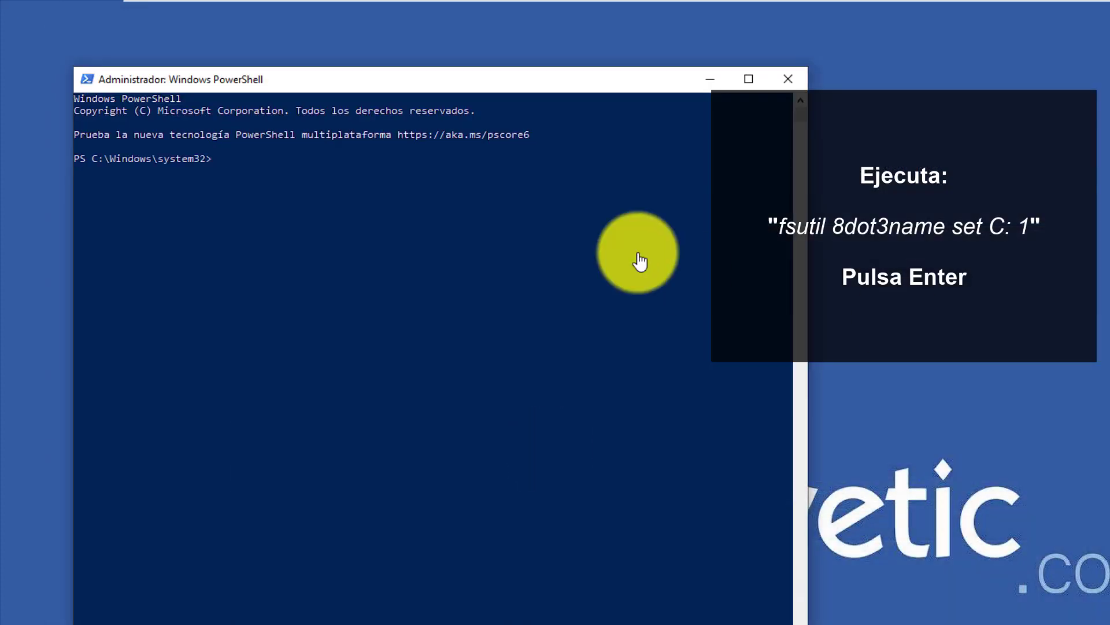
pyautogui.rightClick(640, 261)
pyautogui.press('Return')
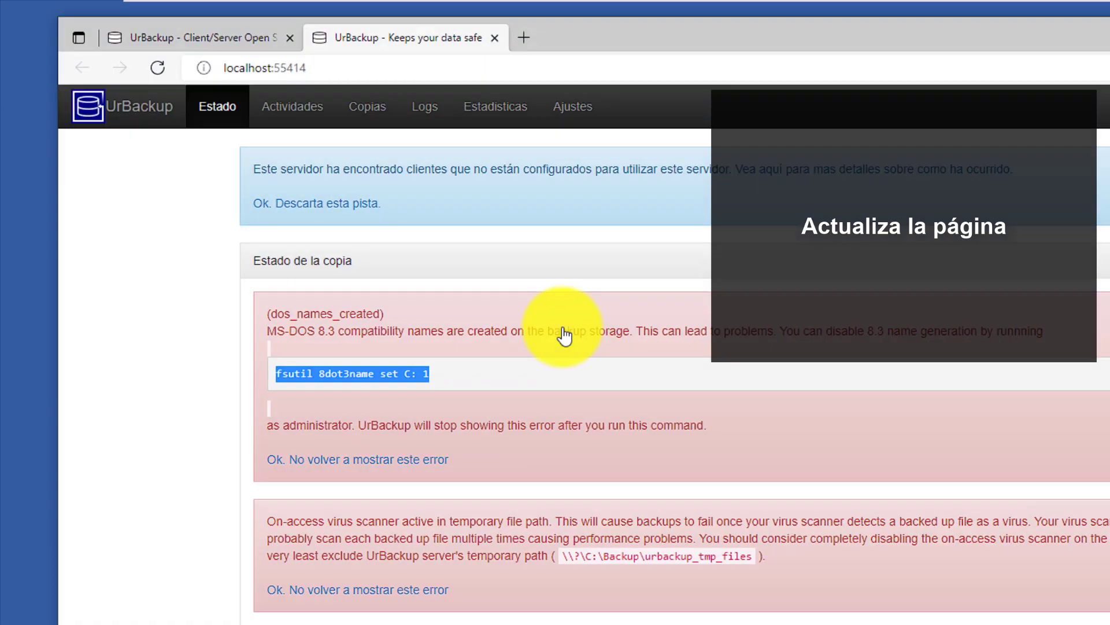
pyautogui.press('F5')
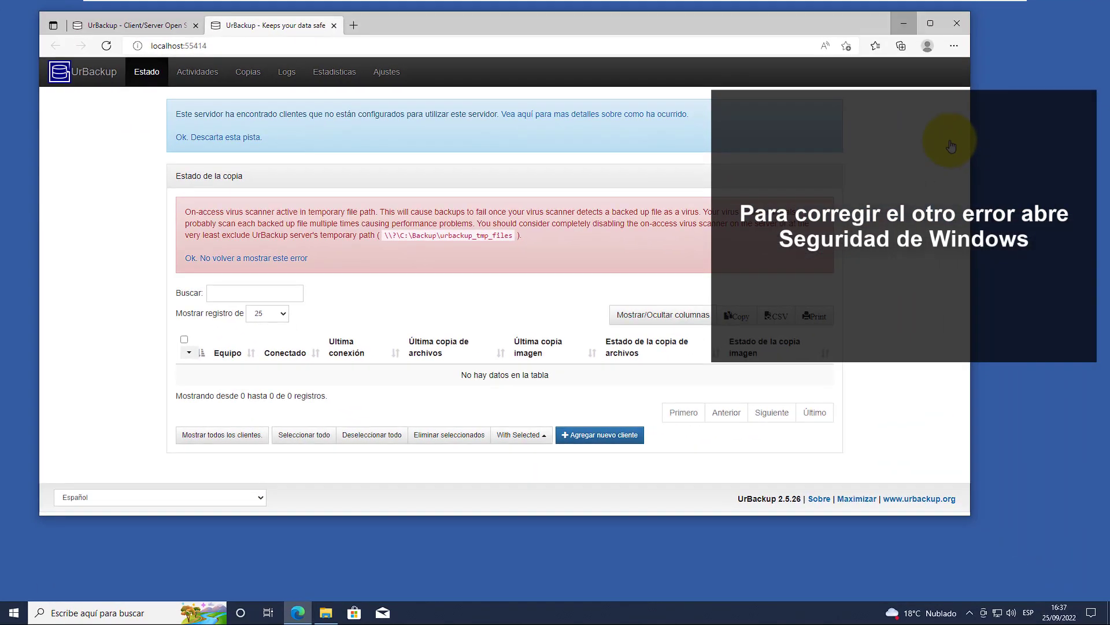
# - Minimize the browser, search Windows for "seguridad" and open the Protección antivirus y contra amenazas page of Seguridad de Windows
pyautogui.click(923, 24)
pyautogui.press('super+s')
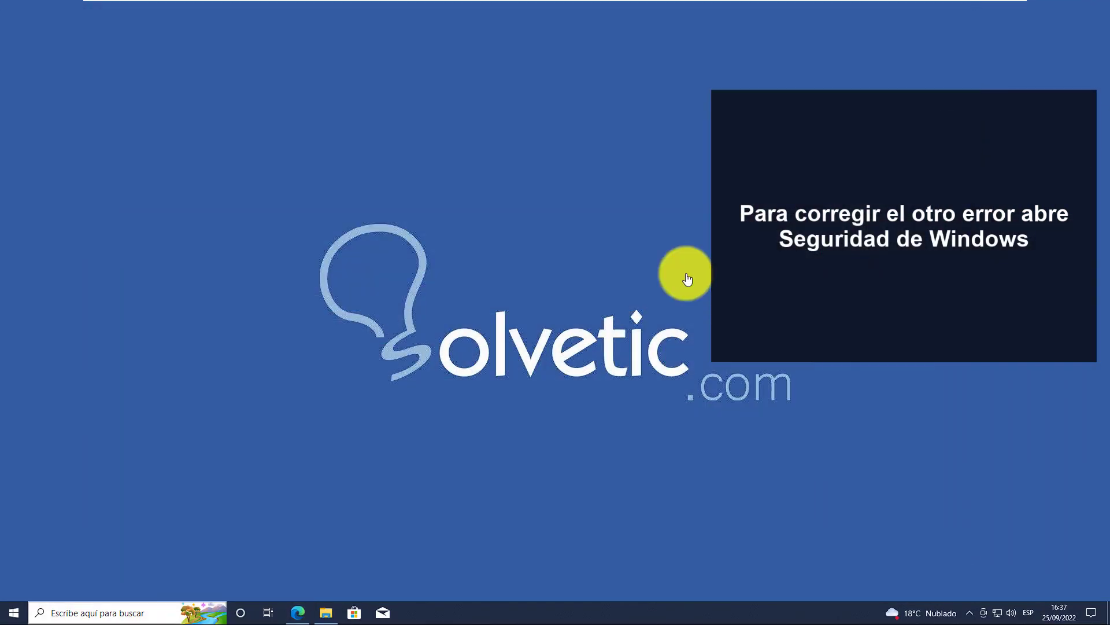
pyautogui.write('seguridad')
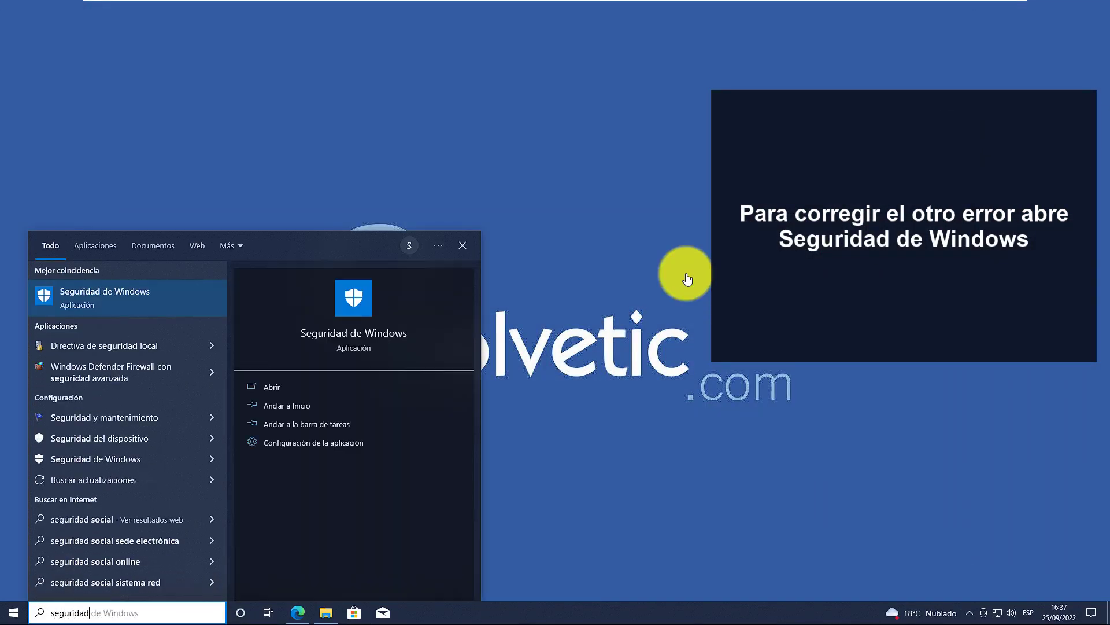
pyautogui.press('Return')
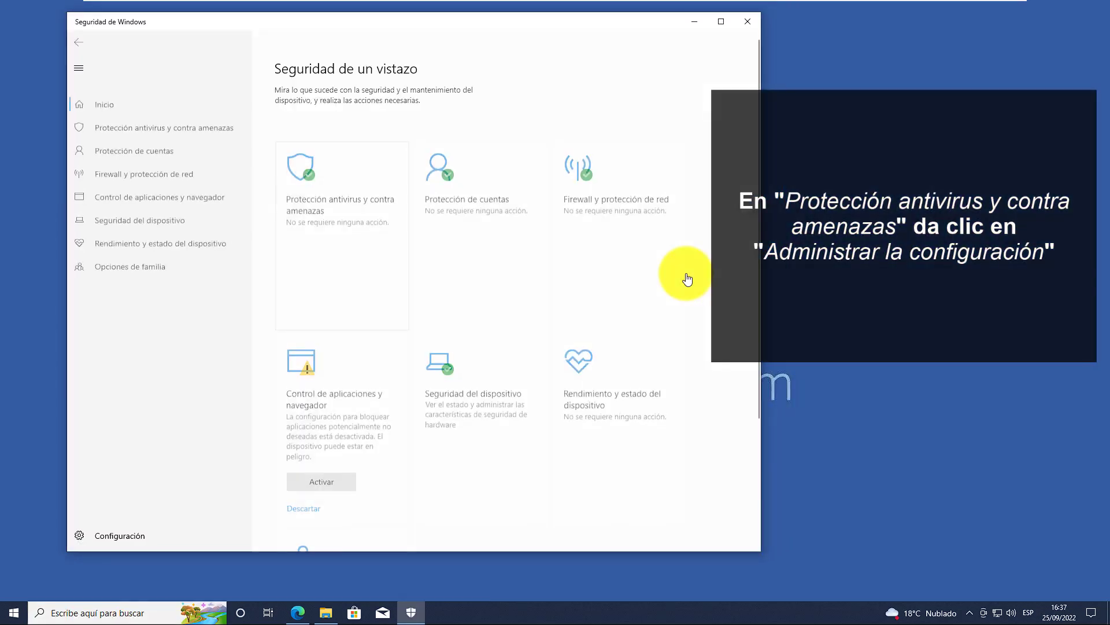
pyautogui.click(152, 119)
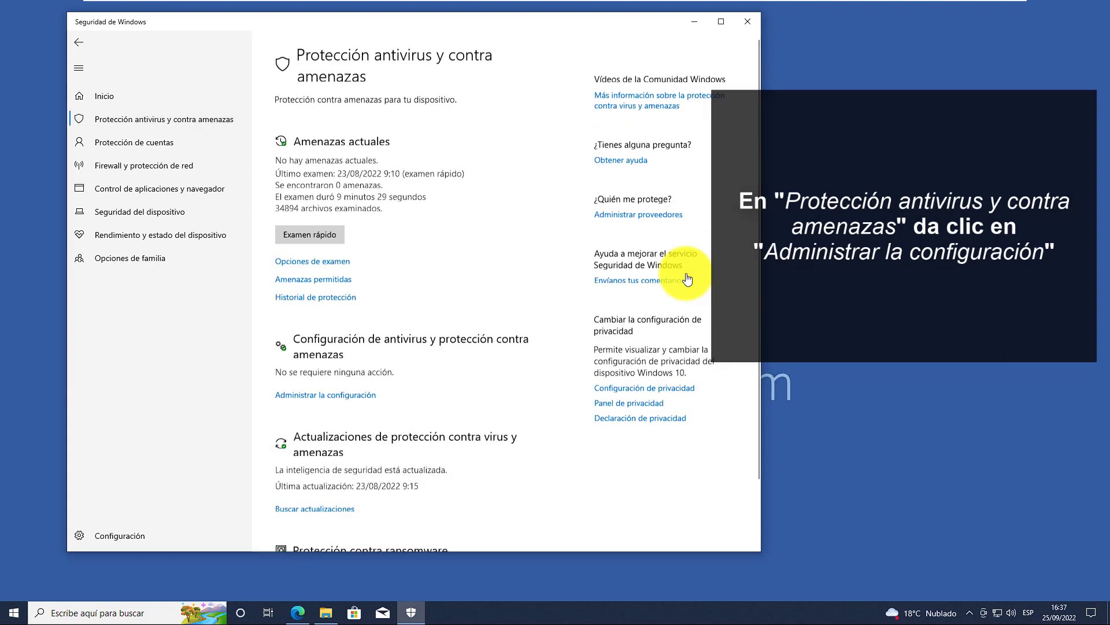
pyautogui.scroll(-2, 686, 274)
pyautogui.scroll(2, 687, 280)
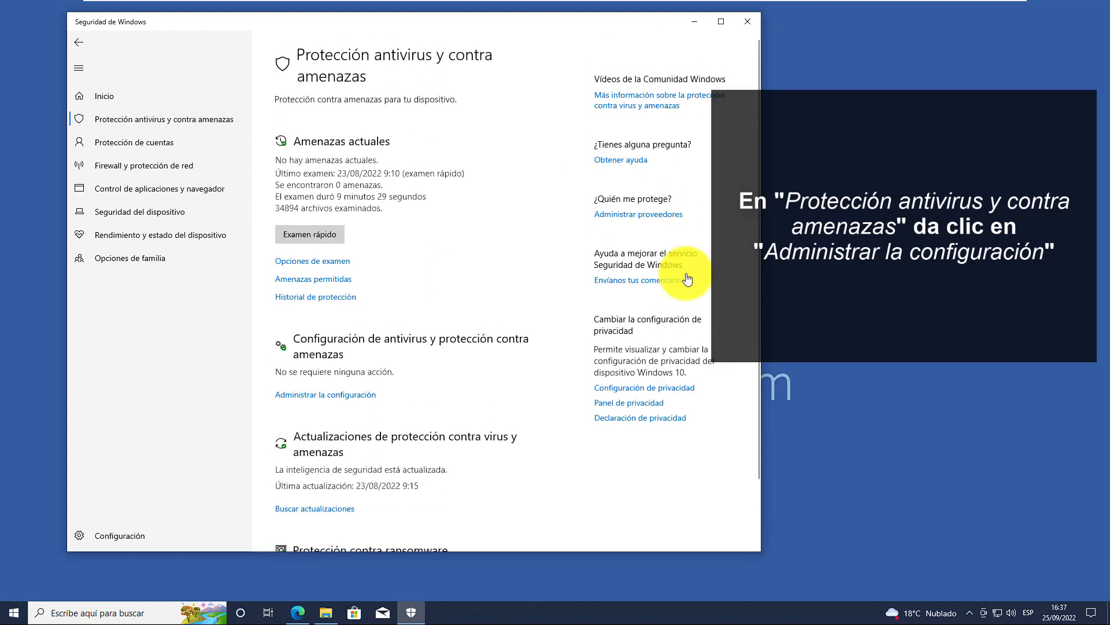
# - Open the antivirus exclusions page from the protection settings and copy the path C:\Backup\urbackup_tmp_files from the UrBackup status page's error
pyautogui.scroll(-1, 759, 250)
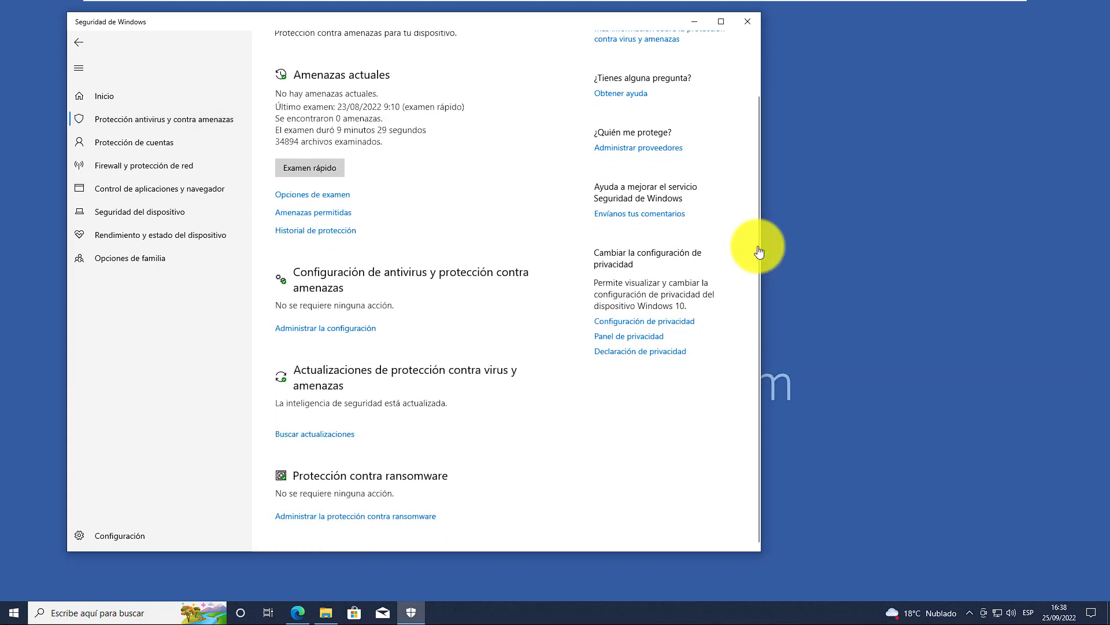
pyautogui.click(325, 328)
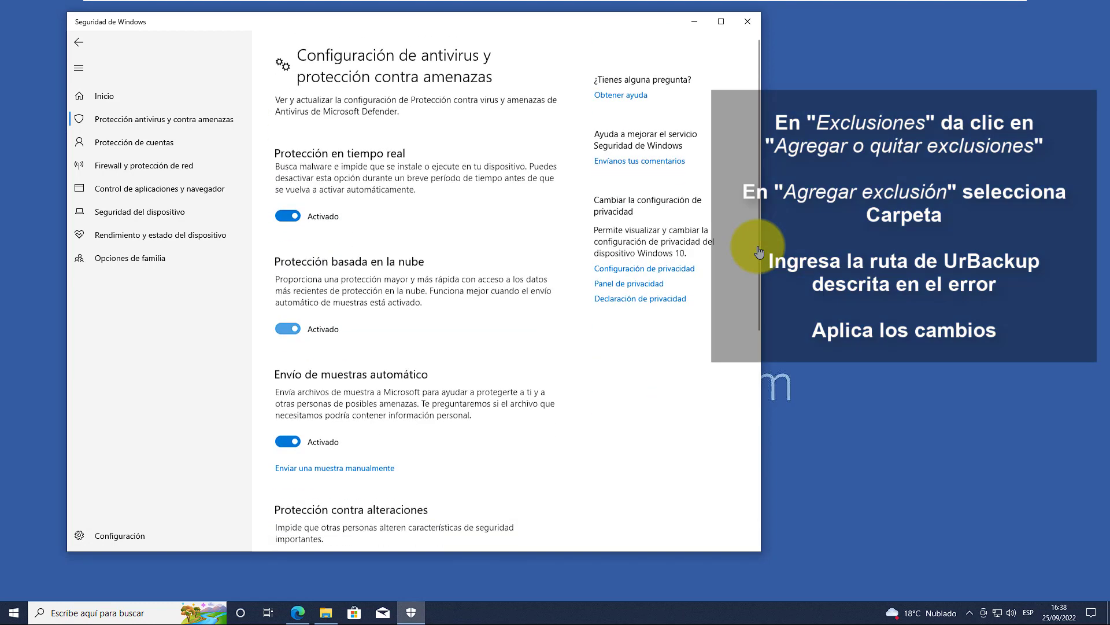
pyautogui.scroll(-5, 325, 328)
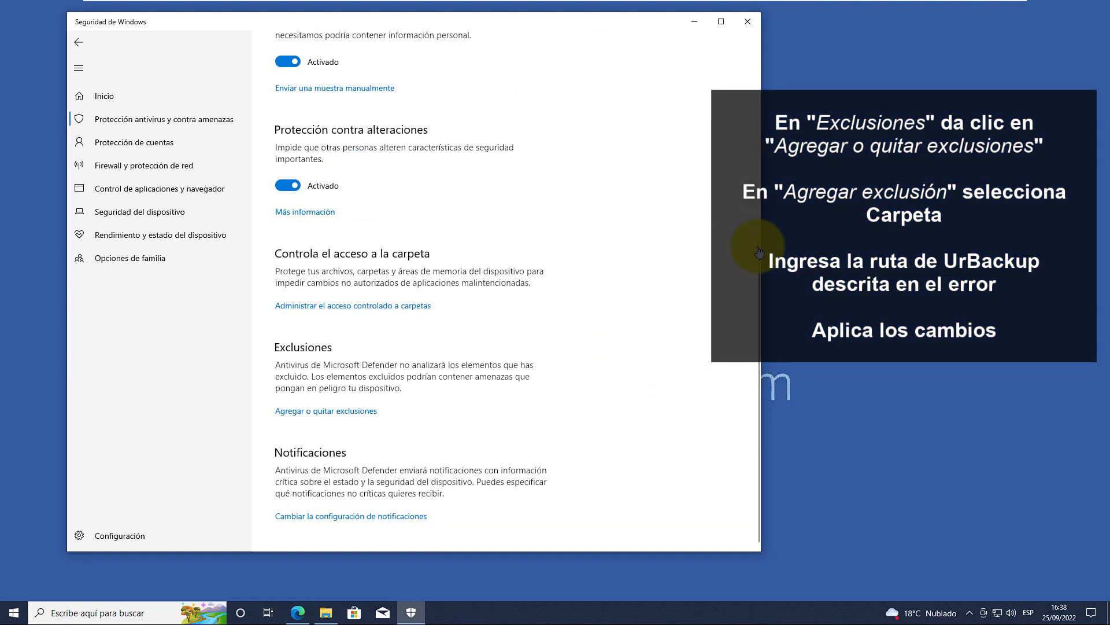
pyautogui.scroll(3, 670, 232)
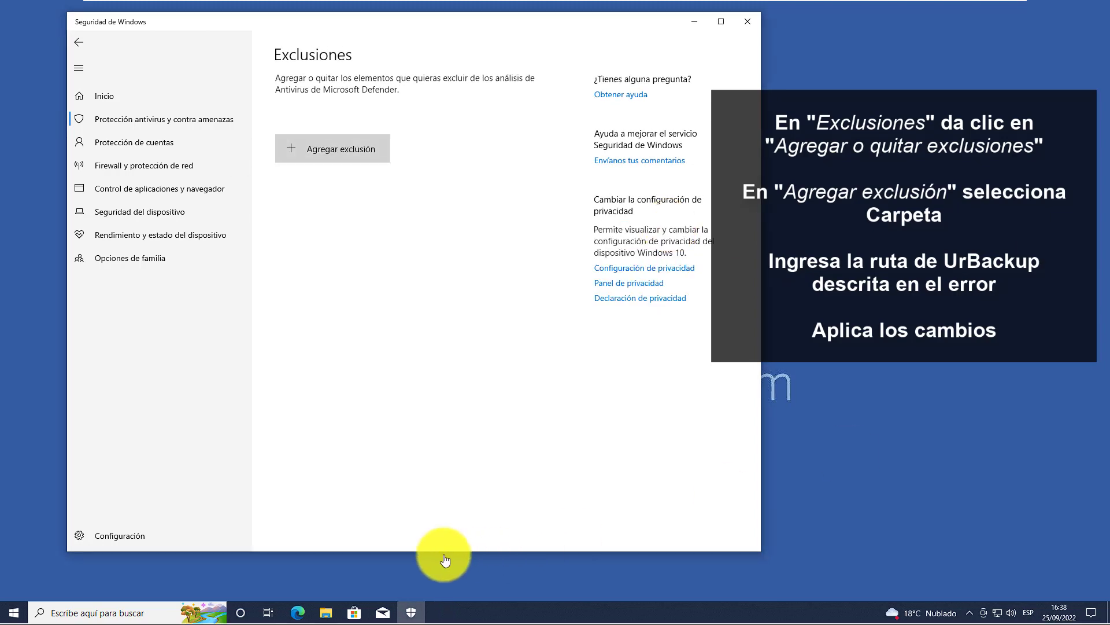
pyautogui.click(297, 613)
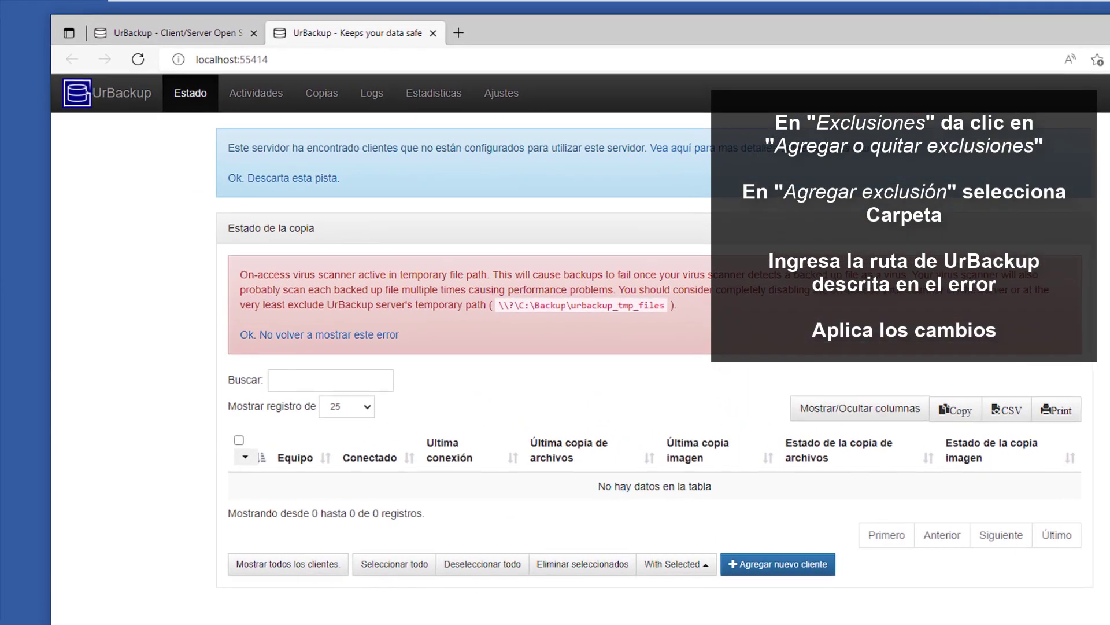
pyautogui.moveTo(448, 263); pyautogui.dragTo(559, 263)
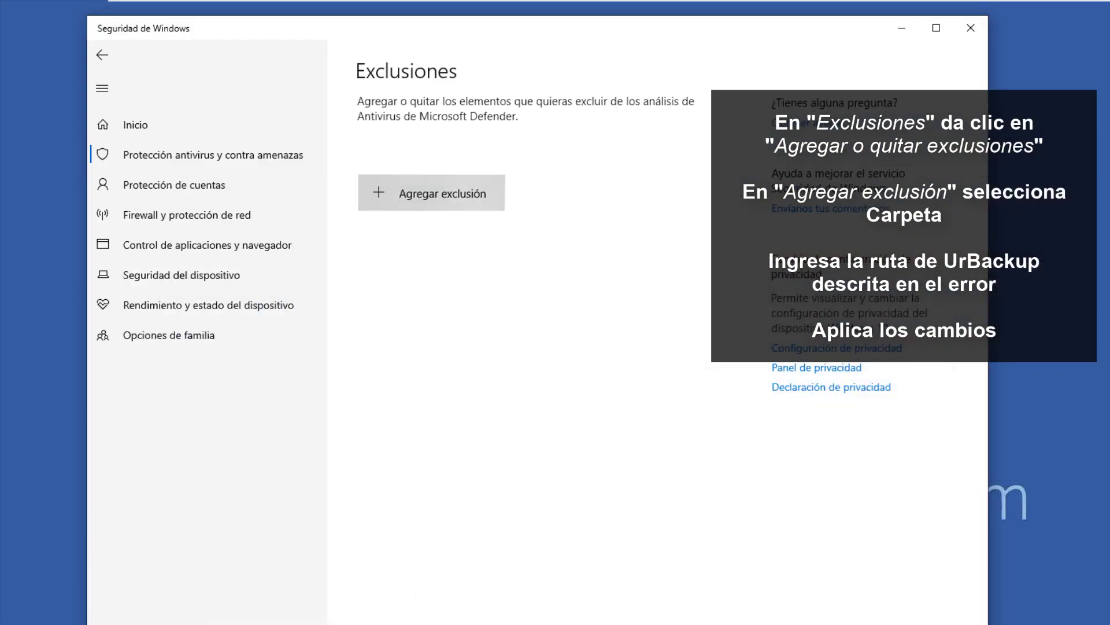
pyautogui.click(432, 193)
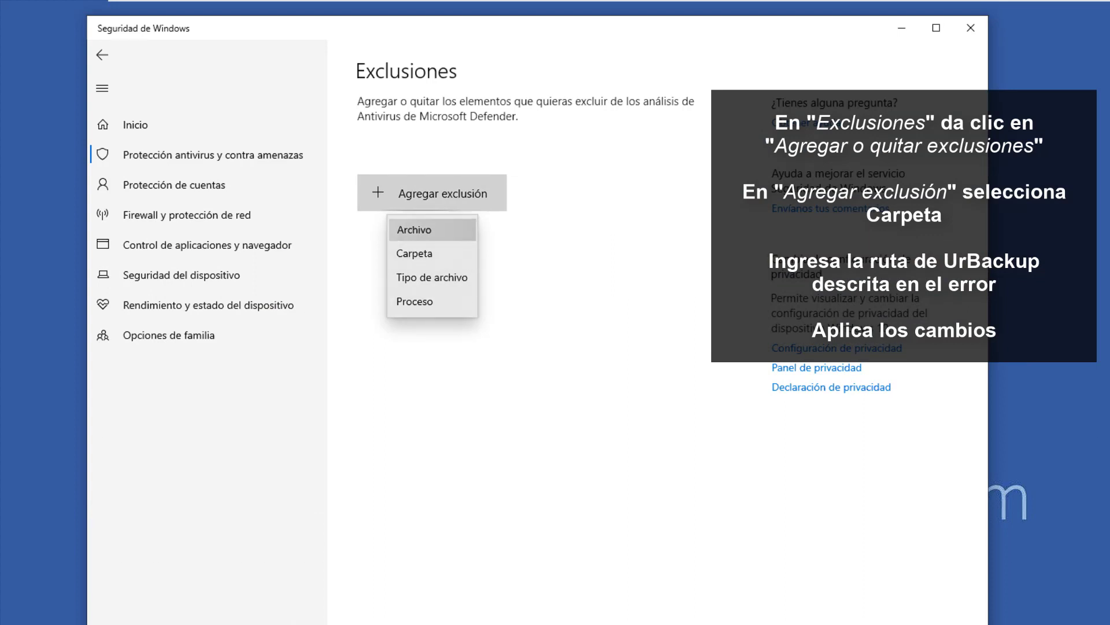
pyautogui.click(432, 230)
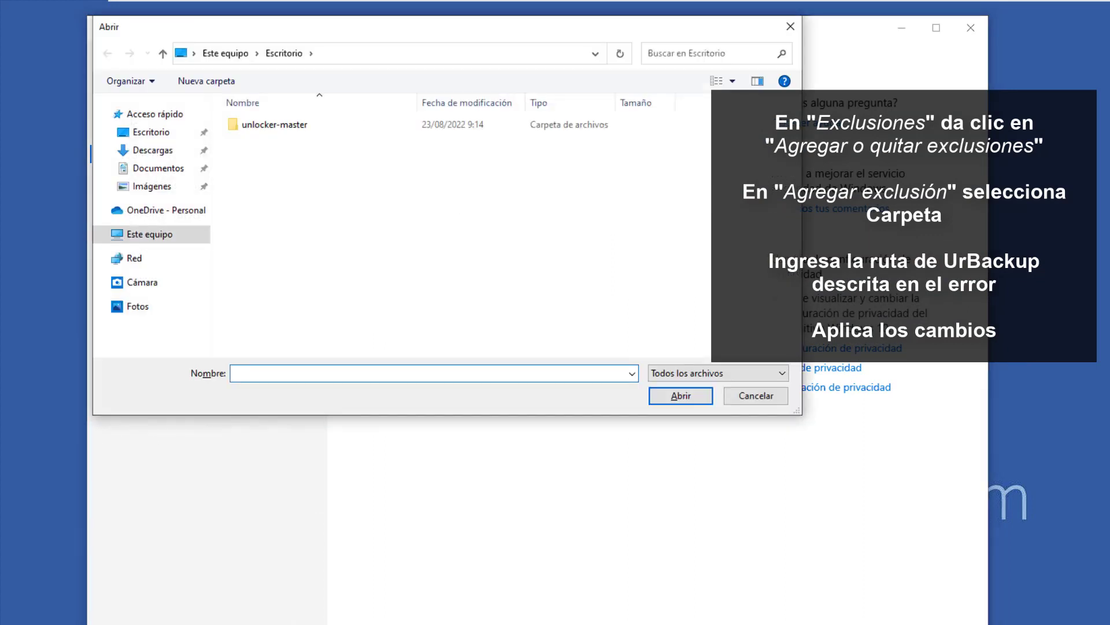
pyautogui.click(790, 27)
# - Add a folder exclusion for C:\Backup\urbackup_tmp_files in Windows Security and refresh the UrBackup status page
pyautogui.click(433, 193)
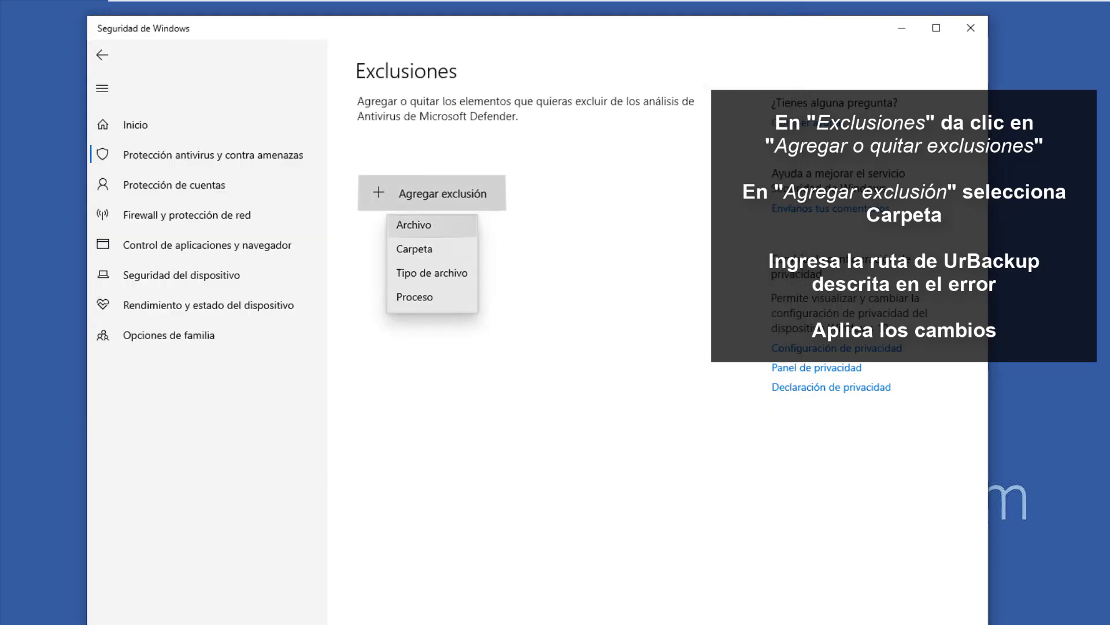
pyautogui.click(415, 254)
pyautogui.write('C:\\Backup\\urbackup_tmp_files')
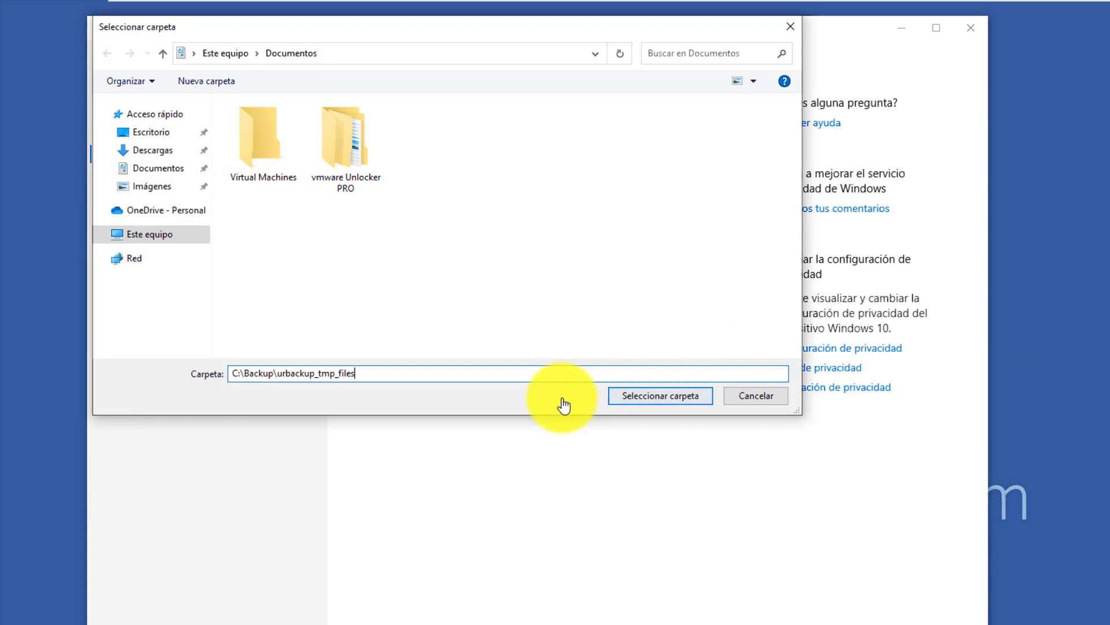
pyautogui.press('Return')
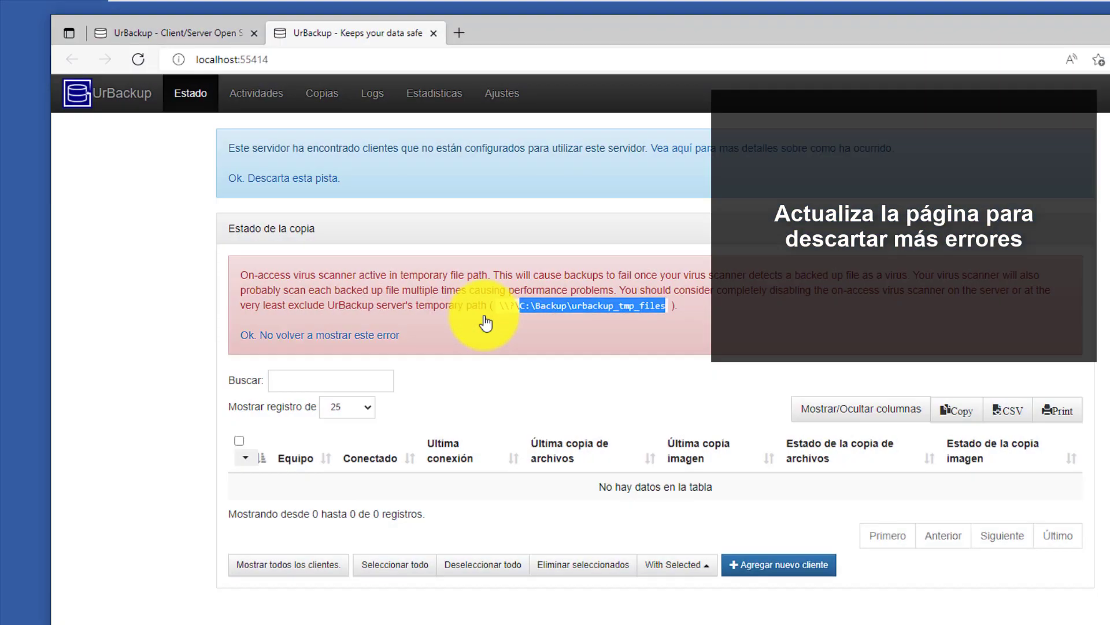
pyautogui.press('F5')
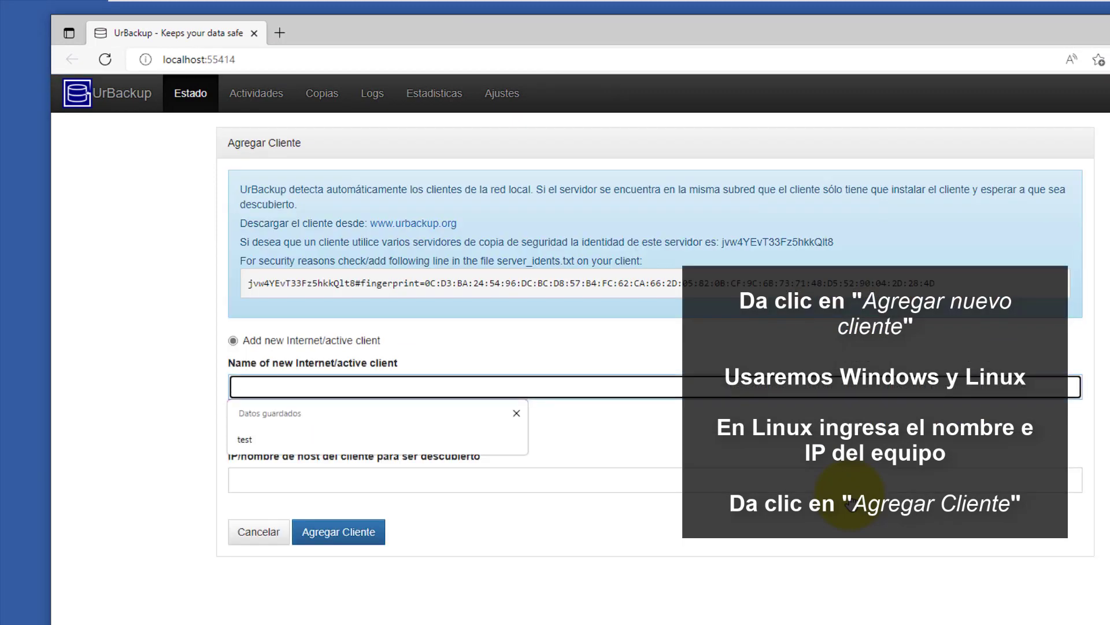
# - Add a new UrBackup client named "ubuntu" with the host IP 192.168.20.83
pyautogui.write('ubuntu')
pyautogui.press('Tab')
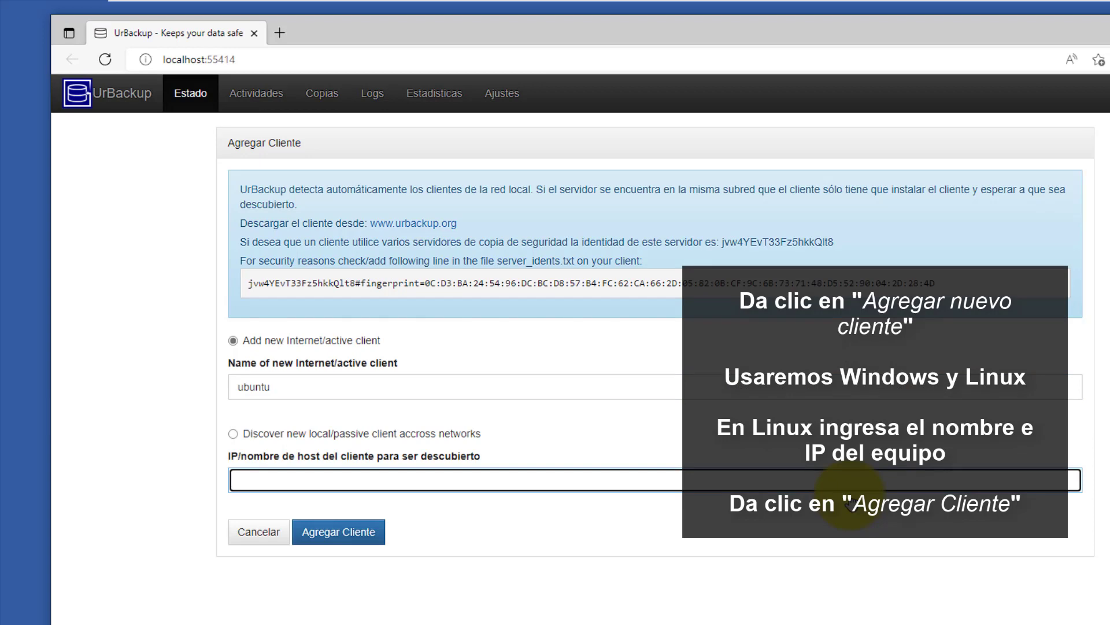
pyautogui.click(542, 489)
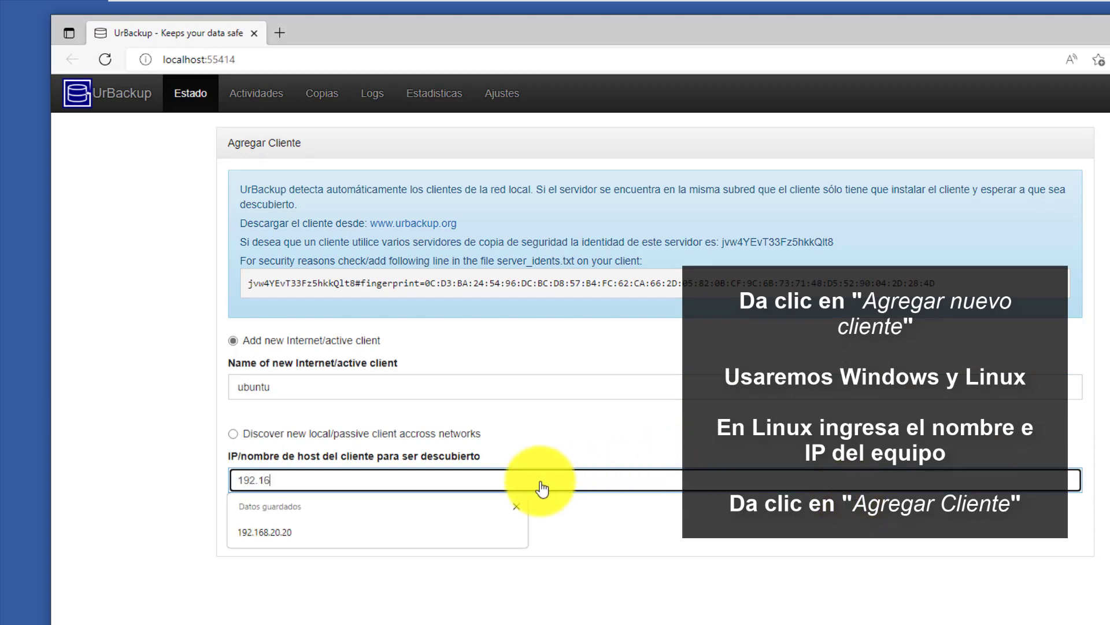
pyautogui.write('192.168.20.83')
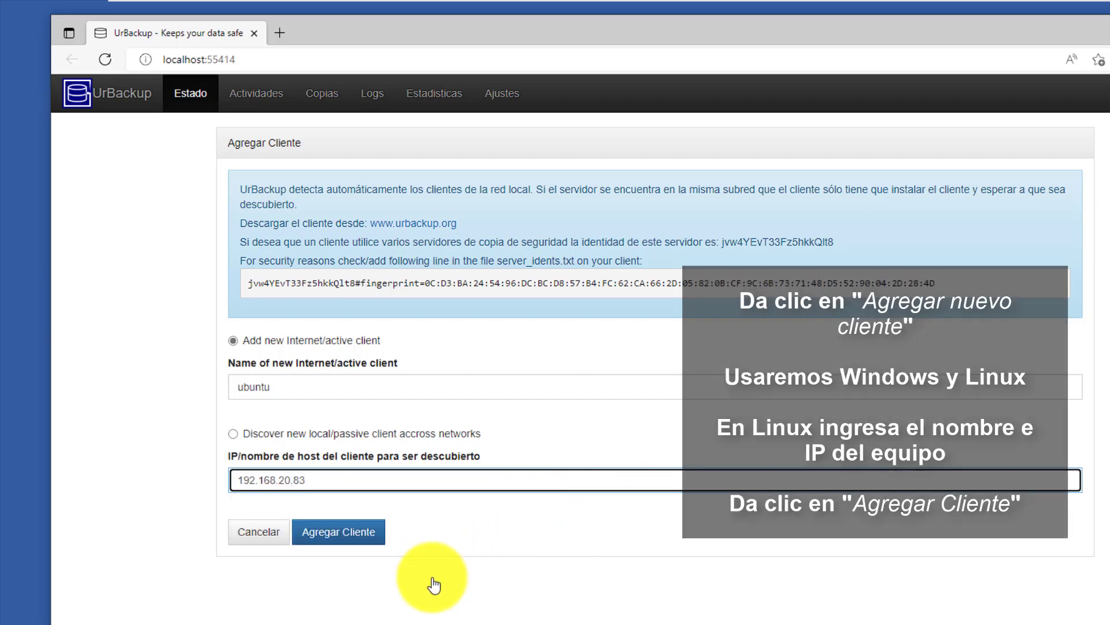
pyautogui.press('Return')
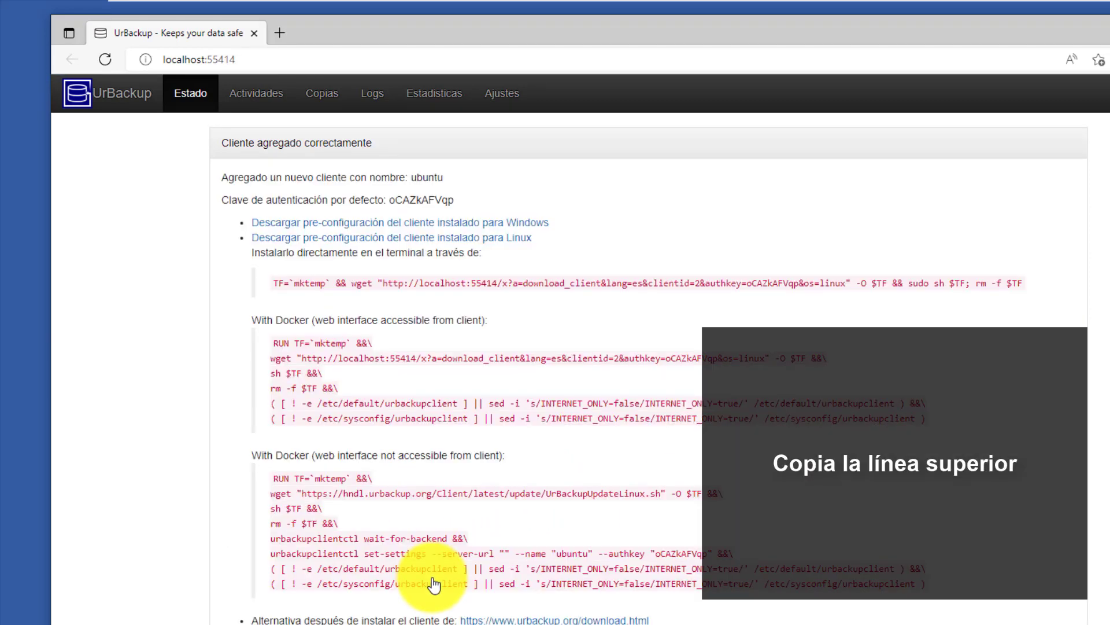
# - Copy the Linux client's direct terminal installation command and minimize the browser
pyautogui.moveTo(273, 283)
pyautogui.mouseDown()
pyautogui.moveTo(1029, 317)
pyautogui.moveTo(1024, 283)
pyautogui.mouseUp()
pyautogui.press('super+c')
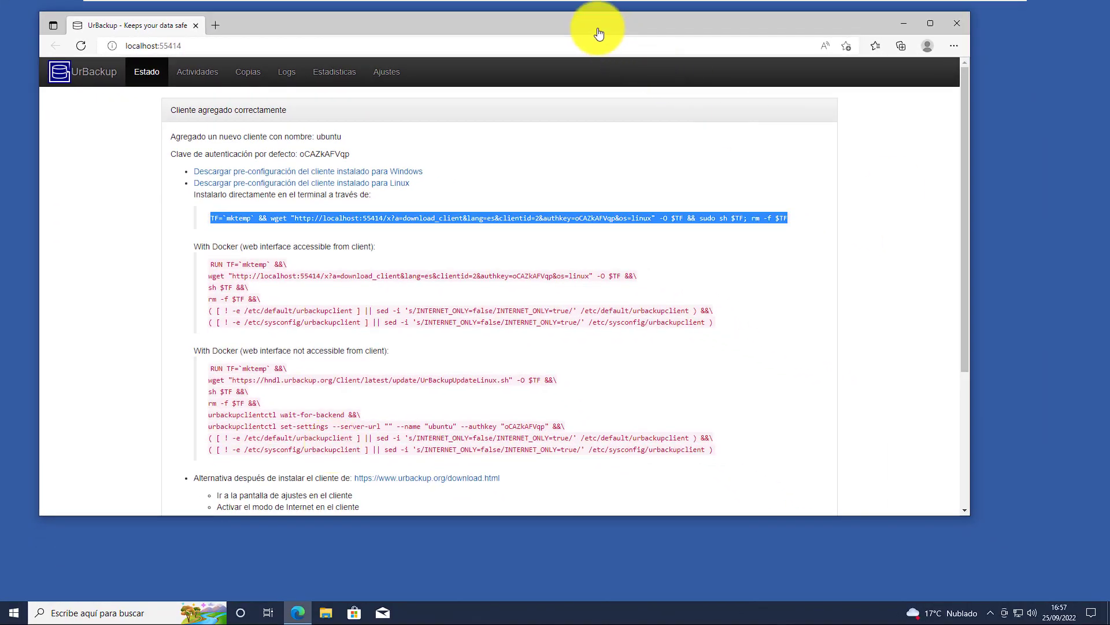
pyautogui.click(904, 24)
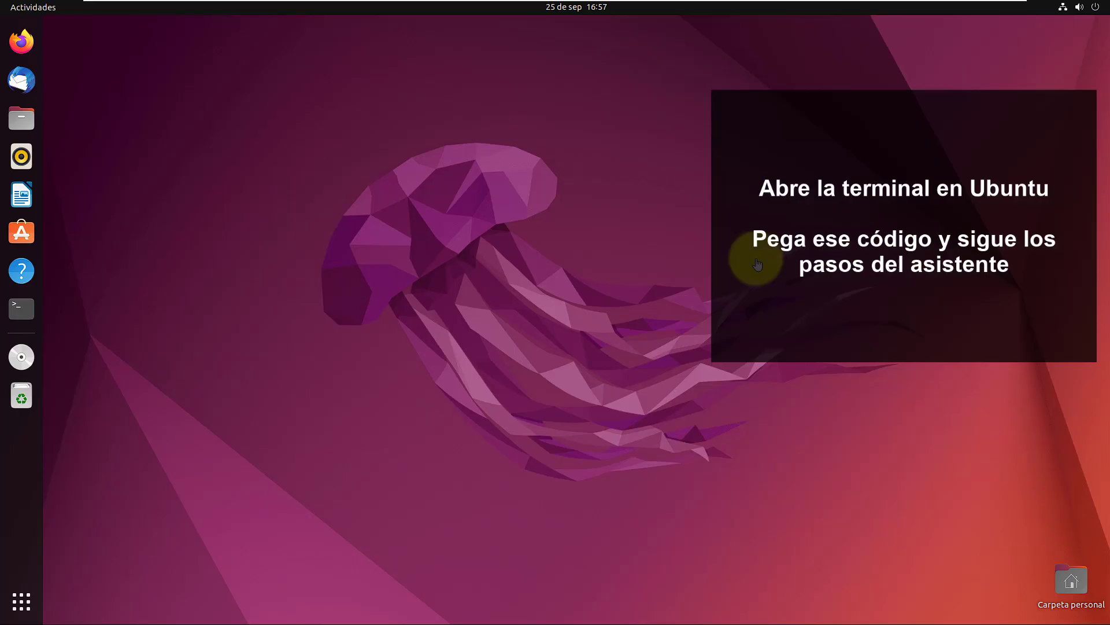
# - Run the copied client installation command, including its authentication key, in the Ubuntu terminal and enter the sudo password
pyautogui.click(22, 309)
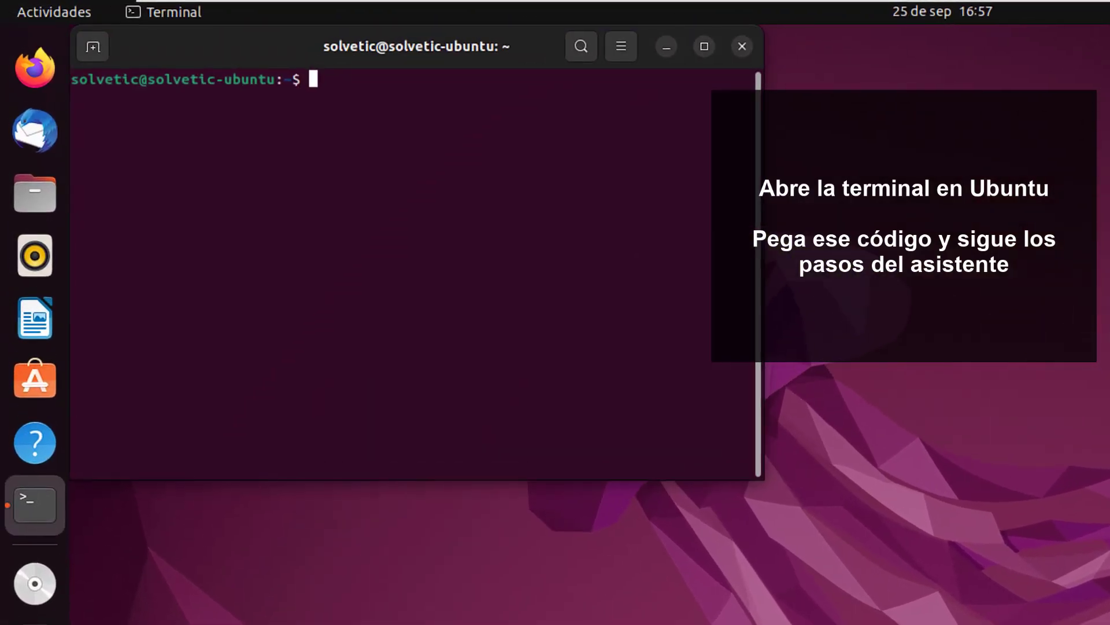
pyautogui.rightClick(214, 110)
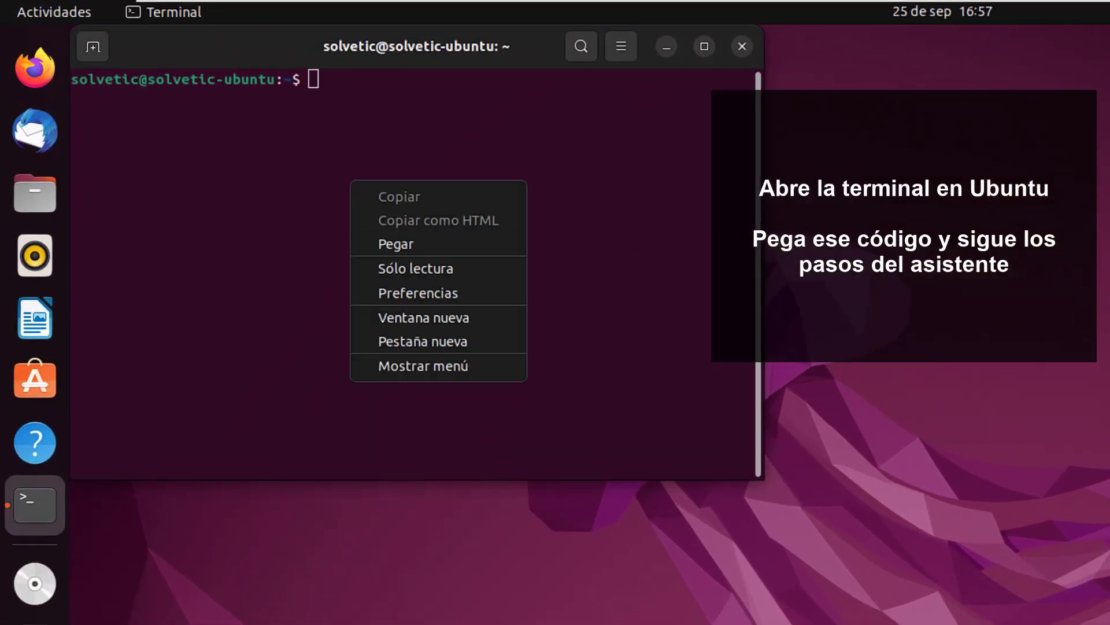
pyautogui.click(396, 244)
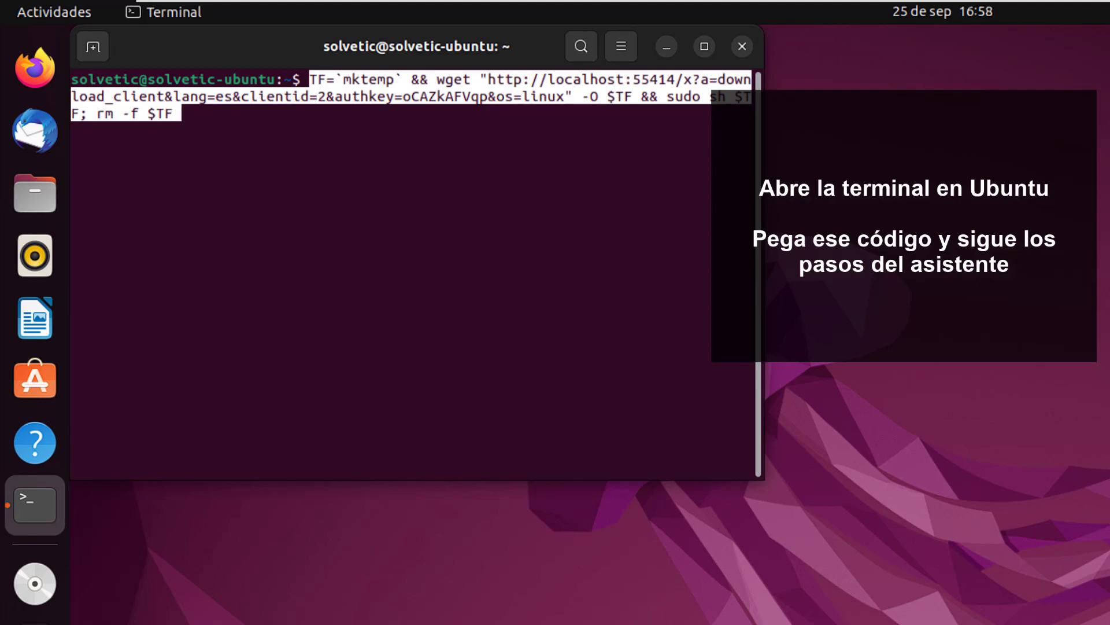
pyautogui.press('Return')
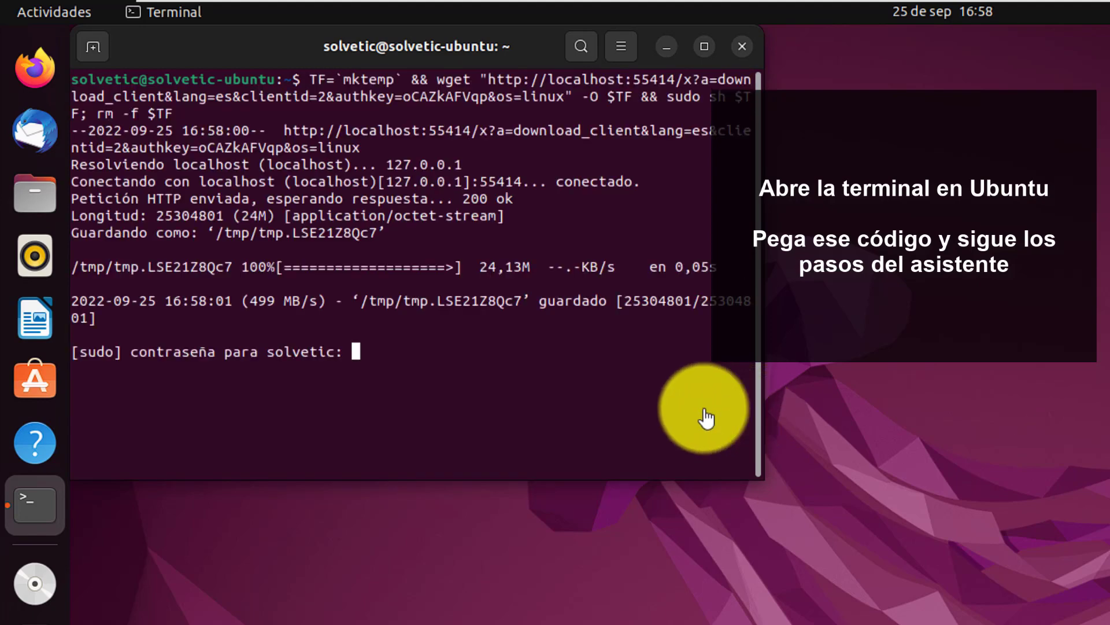
pyautogui.press('Return')
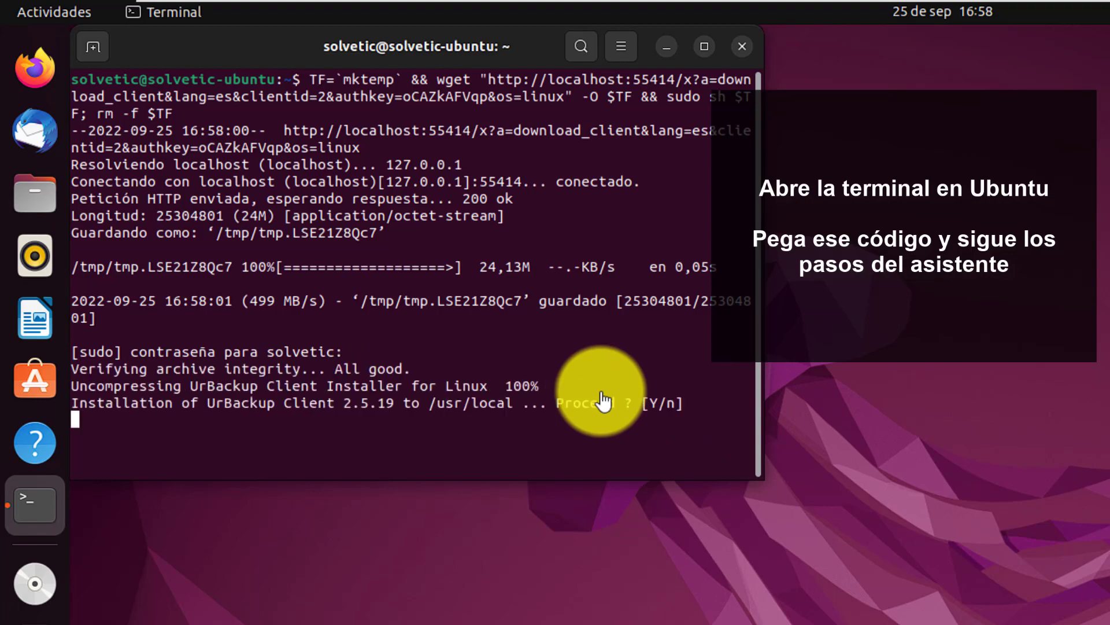
# - Accept the UrBackup Client 2.5.19 installation and choose snapshot option 4, Linux device mapper based snapshots
pyautogui.write('y')
pyautogui.press('Return')
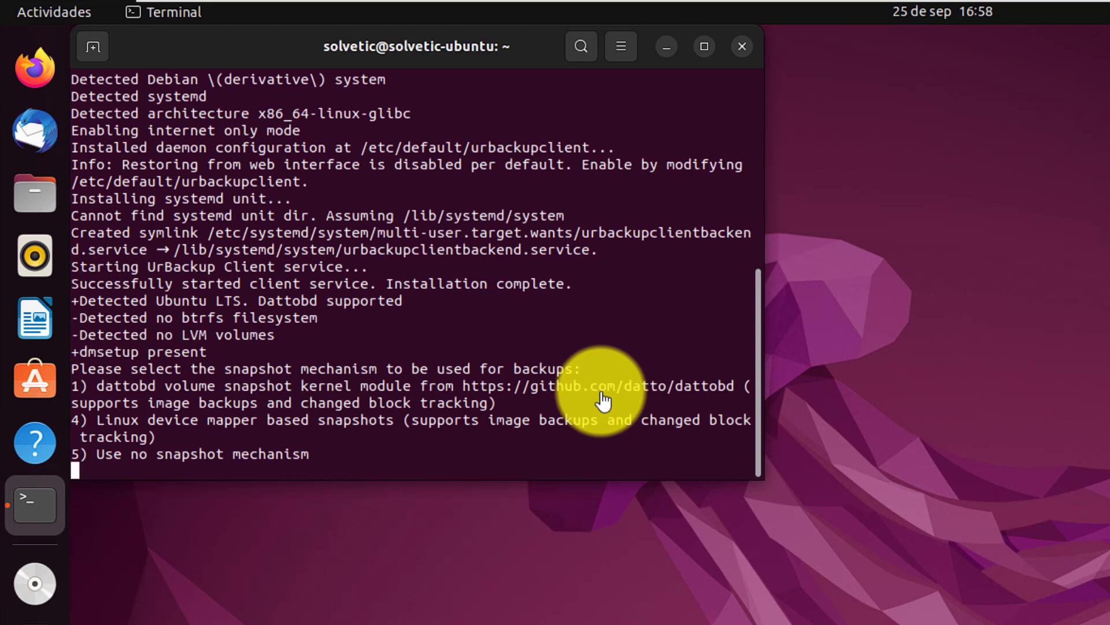
pyautogui.write('4')
pyautogui.press('Return')
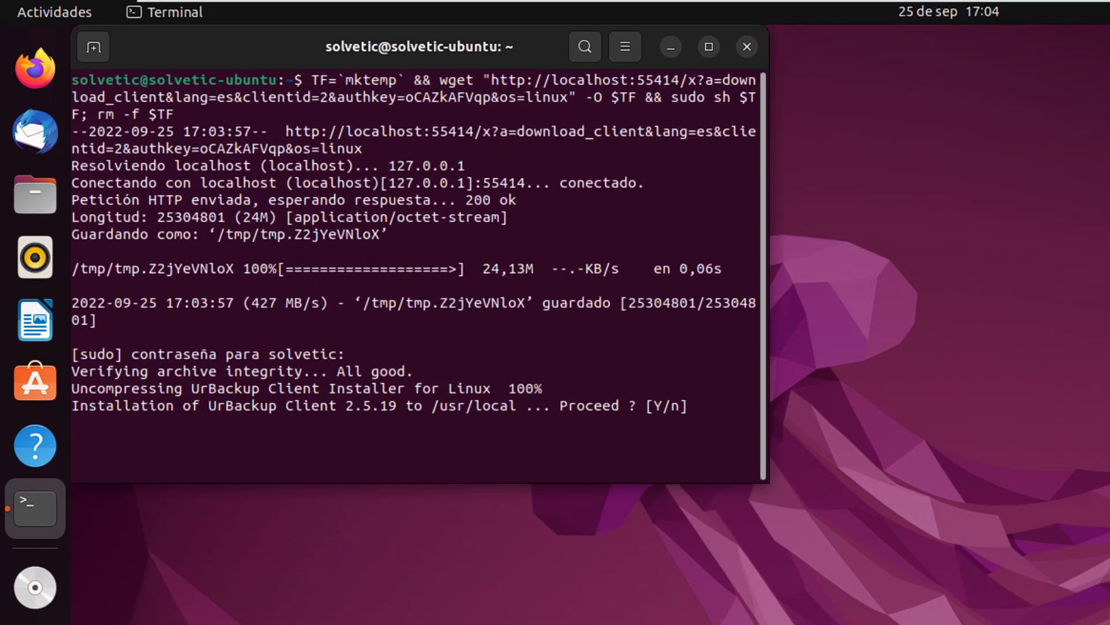
# - Complete the rerun client installation with snapshot option 4 and root device conversion on boot, and clear the terminal
pyautogui.write('y')
pyautogui.press('Return')
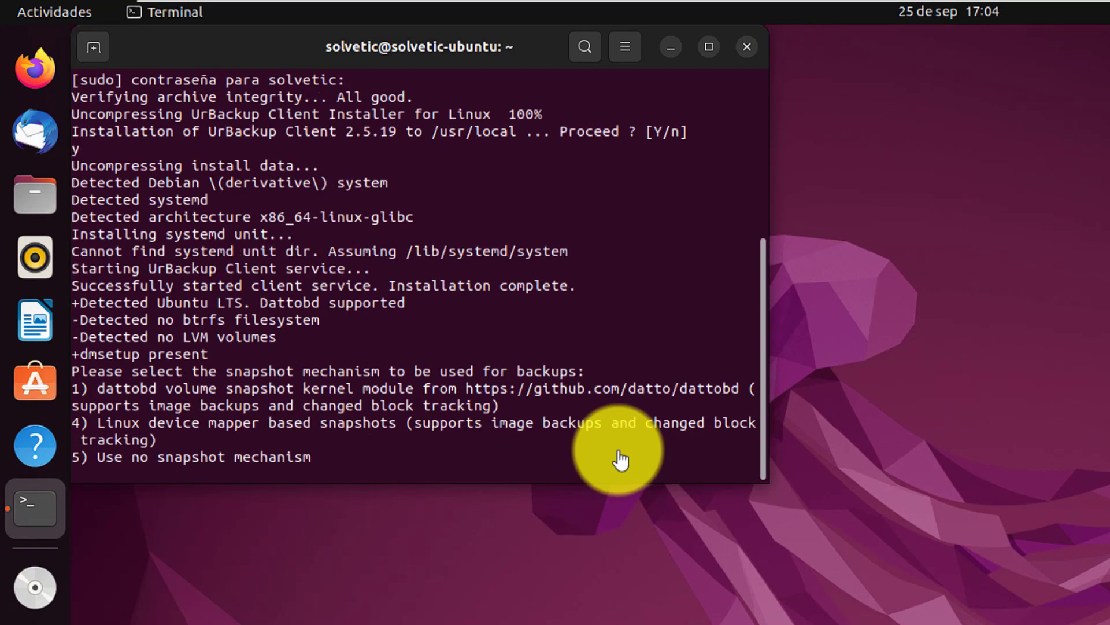
pyautogui.write('4')
pyautogui.press('Return')
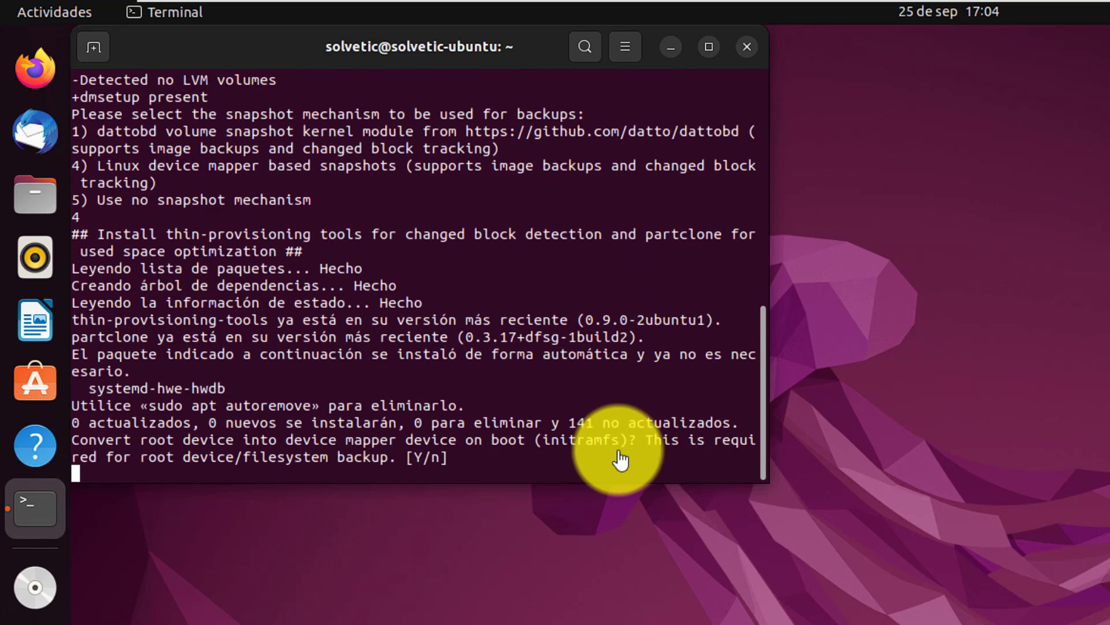
pyautogui.write('y')
pyautogui.press('Return')
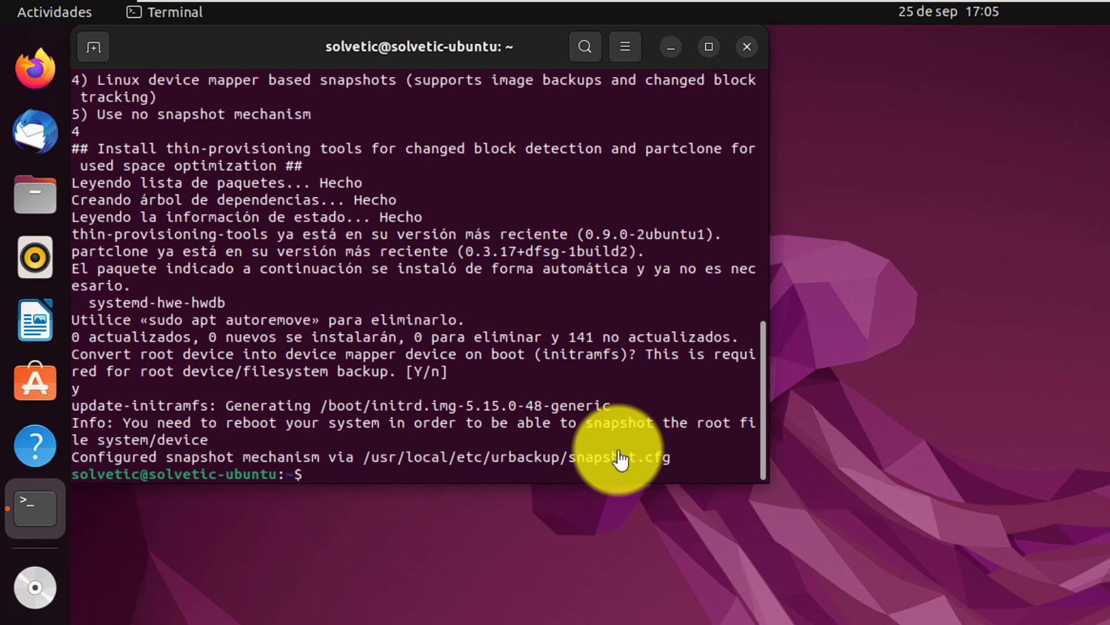
pyautogui.write('clear')
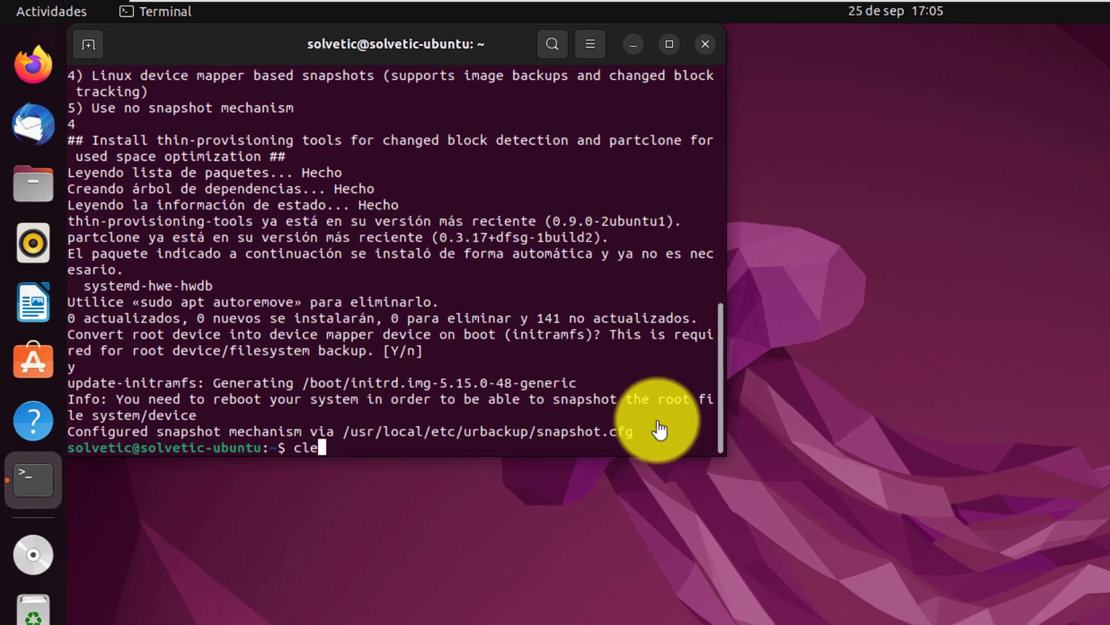
pyautogui.press('Return')
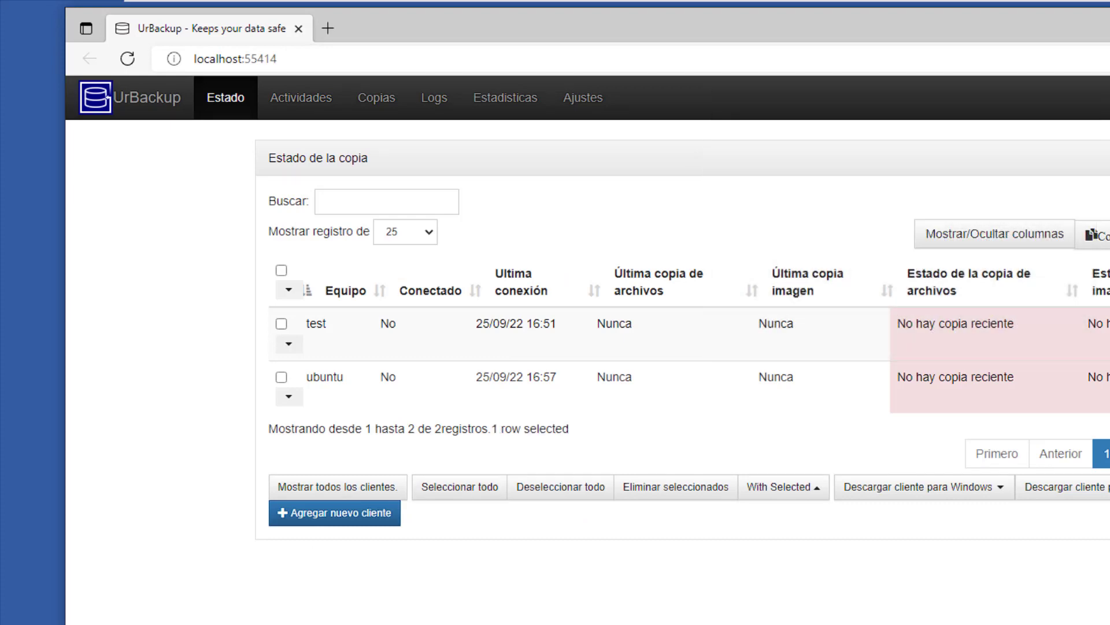
# - Select the ubuntu client on the Estado page and start an incremental file backup (Copia incremental de ficheros) for it
pyautogui.click(282, 377)
pyautogui.click(289, 396)
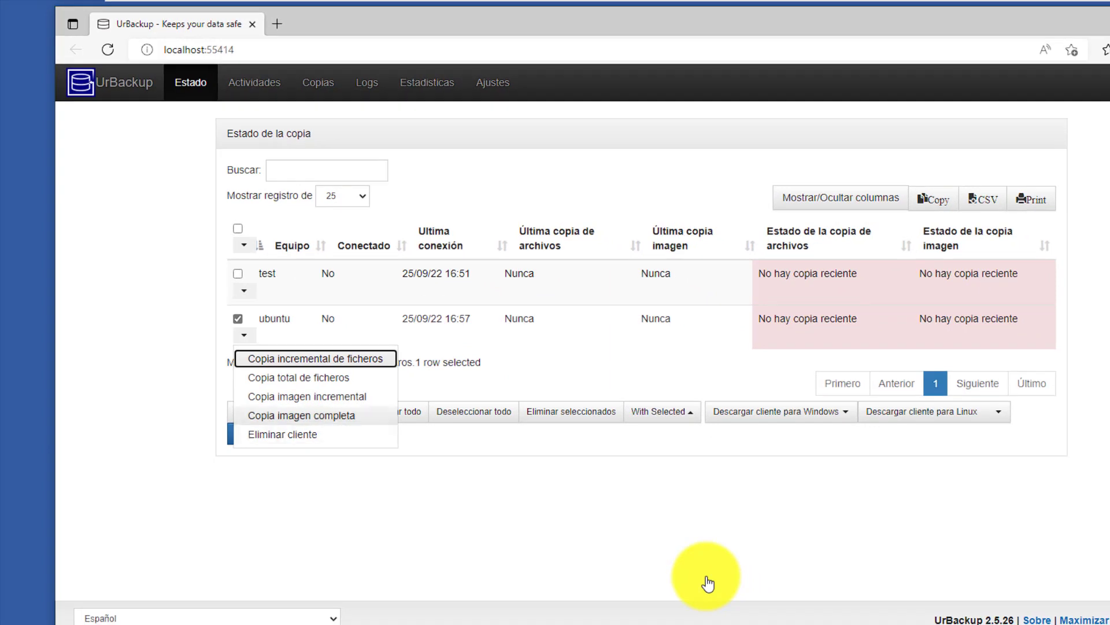
pyautogui.press('Return')
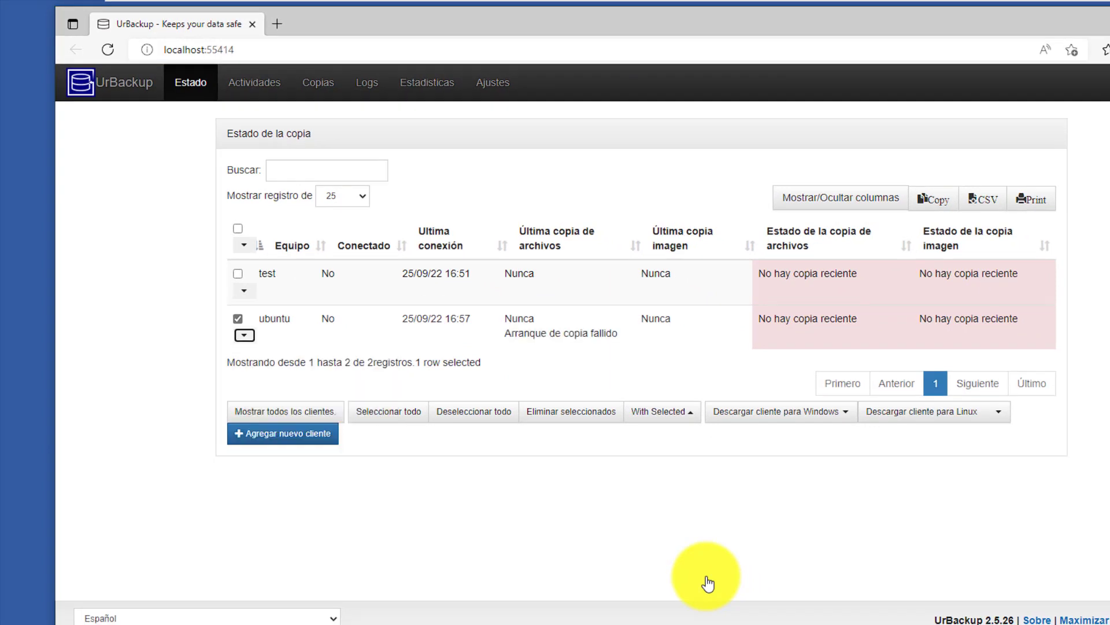
# - Start another type of backup for the ubuntu client and check the Actividades page
pyautogui.press('Return')
pyautogui.press('Down')
pyautogui.press('Down')
pyautogui.press('Return')
pyautogui.click(253, 84)
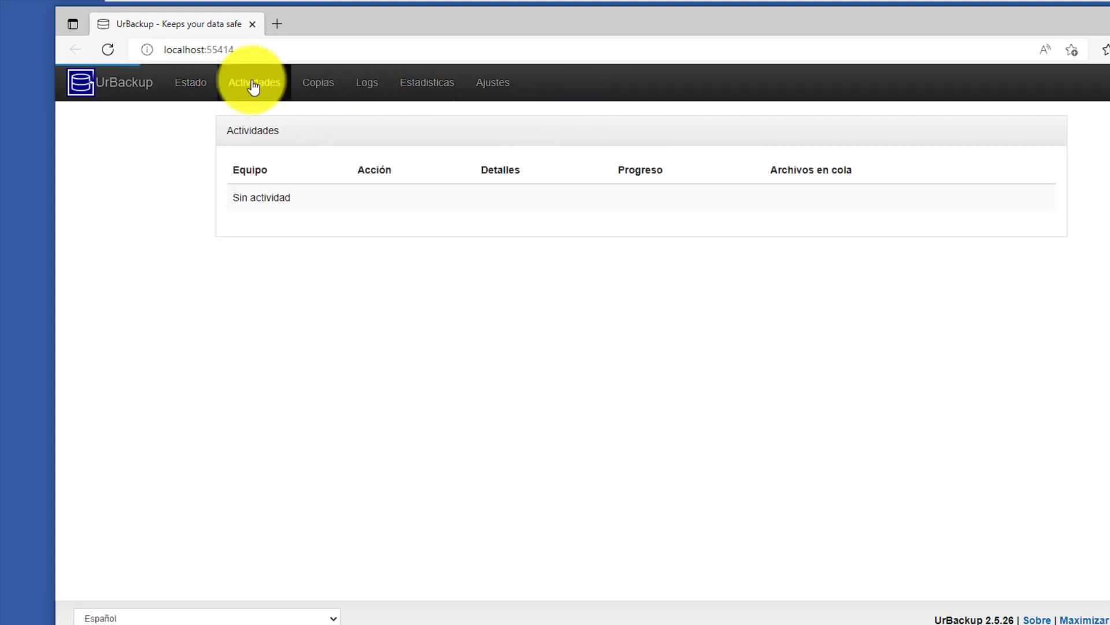
pyautogui.press('Tab')
pyautogui.press('Return')
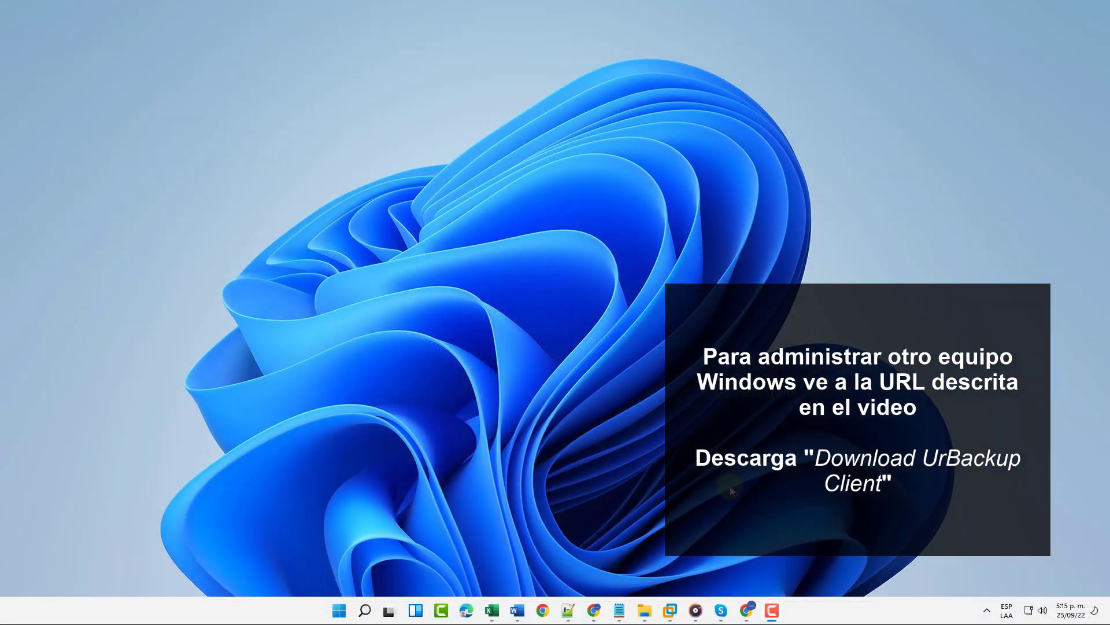
# - Download the Windows UrBackup Client 2.5.20 from urbackup.org in Chrome and save it in the Descargas folder
pyautogui.click(747, 610)
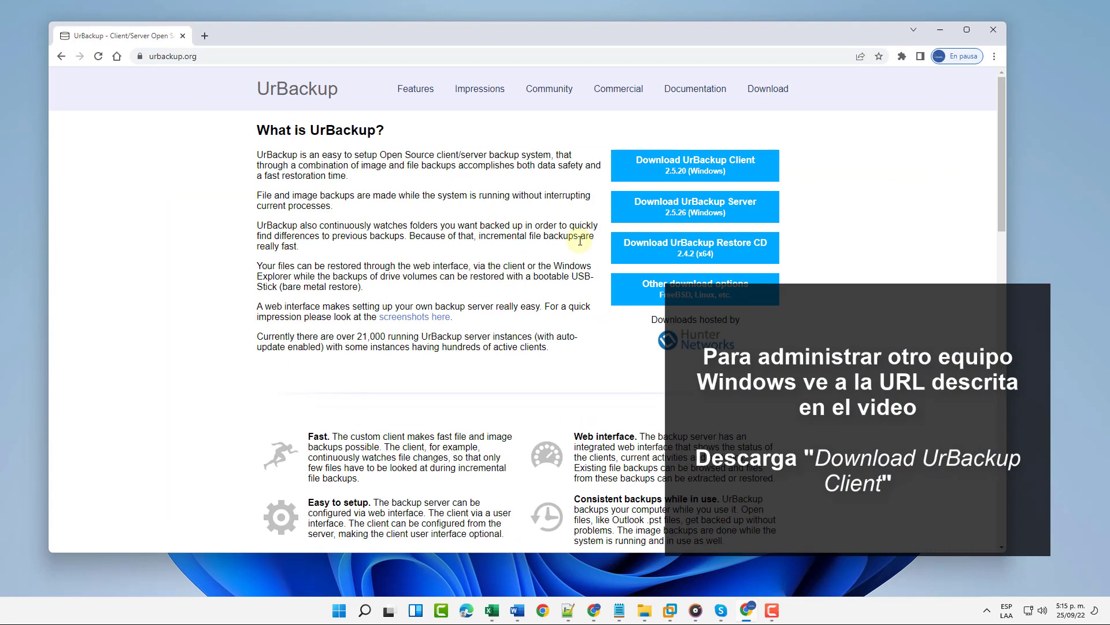
pyautogui.click(717, 166)
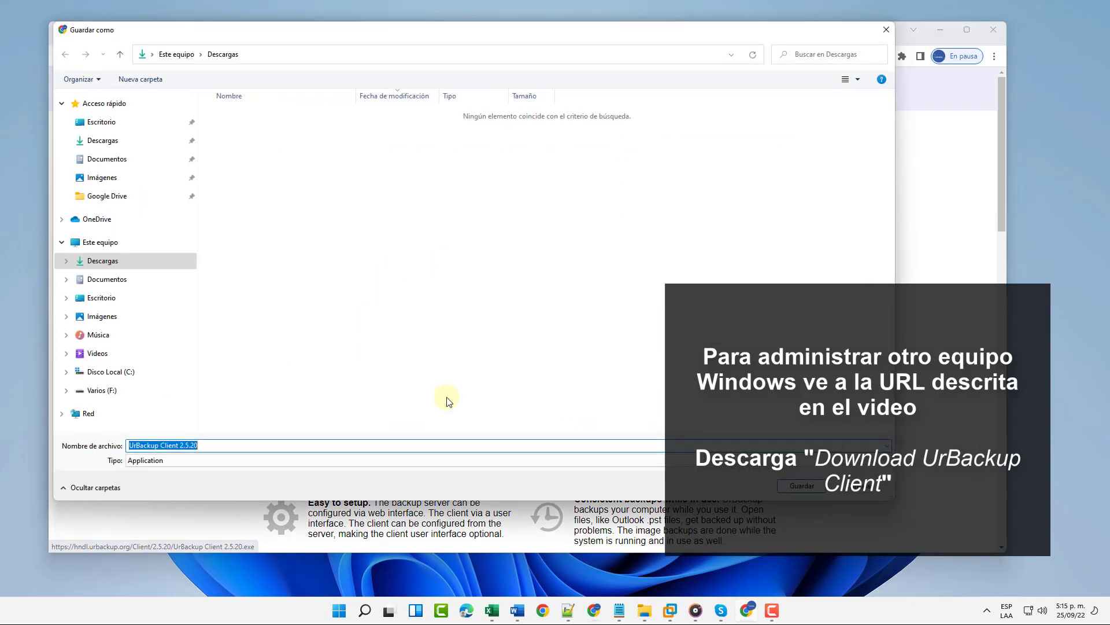
pyautogui.click(801, 485)
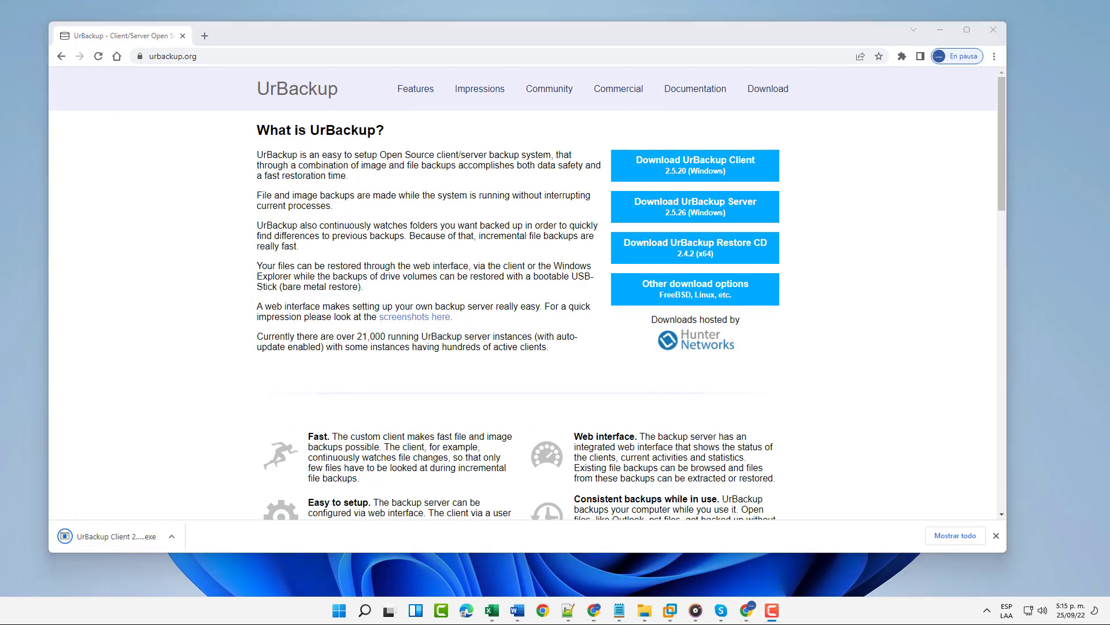
pyautogui.click(118, 370)
# - Run the downloaded client installer, close the browser, and complete the setup wizard by accepting the license agreement
pyautogui.click(107, 537)
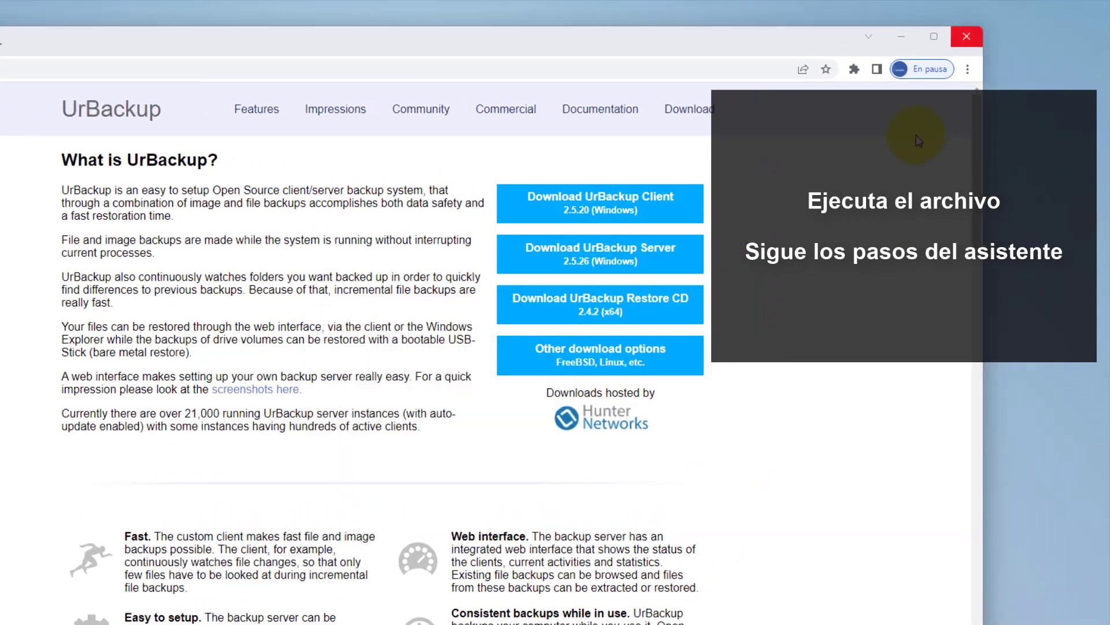
pyautogui.click(993, 30)
pyautogui.press('Return')
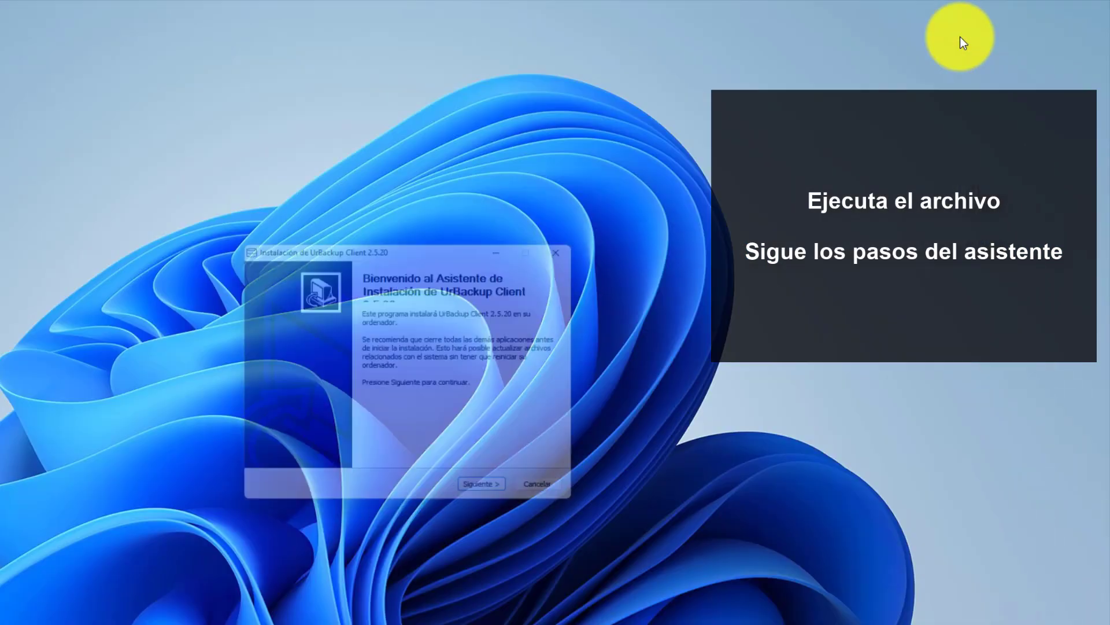
pyautogui.press('Return')
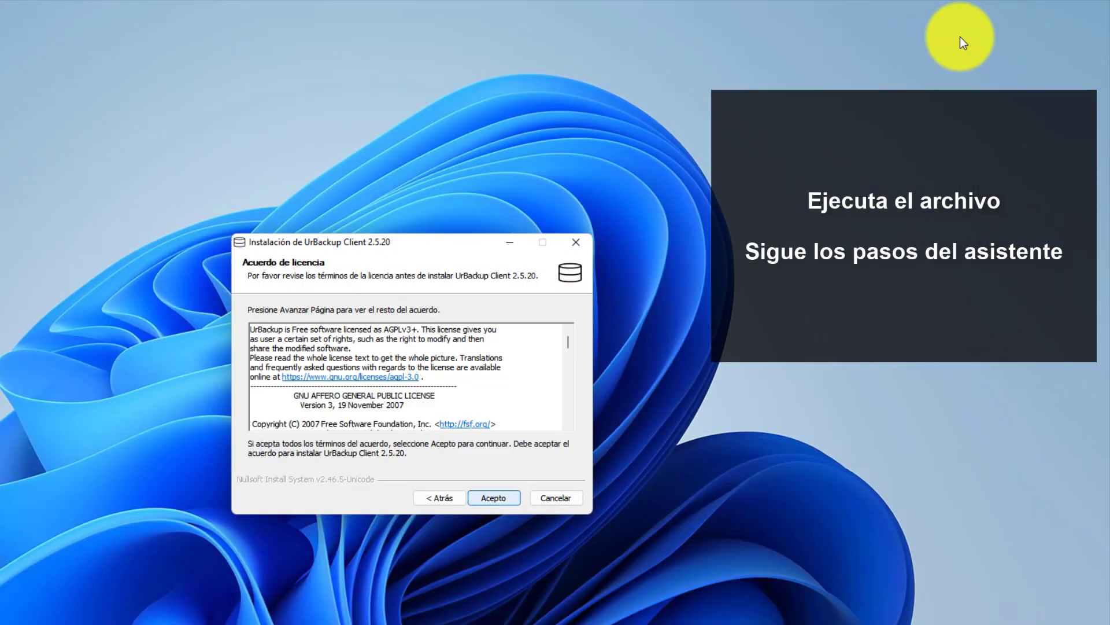
pyautogui.press('Return')
pyautogui.press('Return')
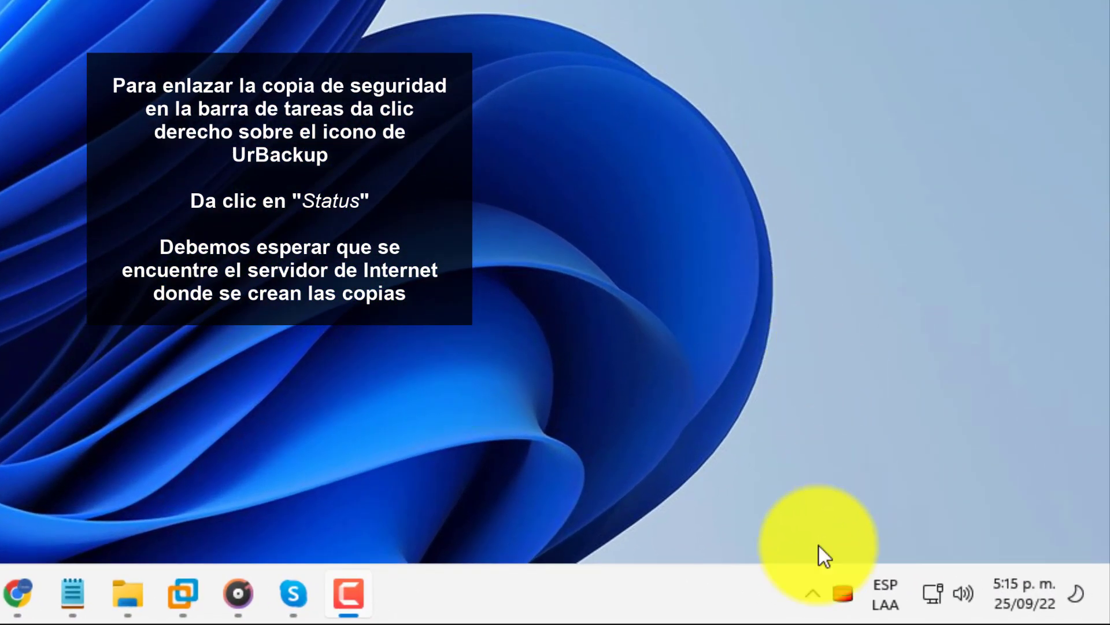
# - Check the UrBackup client's Status window for its Internet connection status, and close it
pyautogui.rightClick(845, 590)
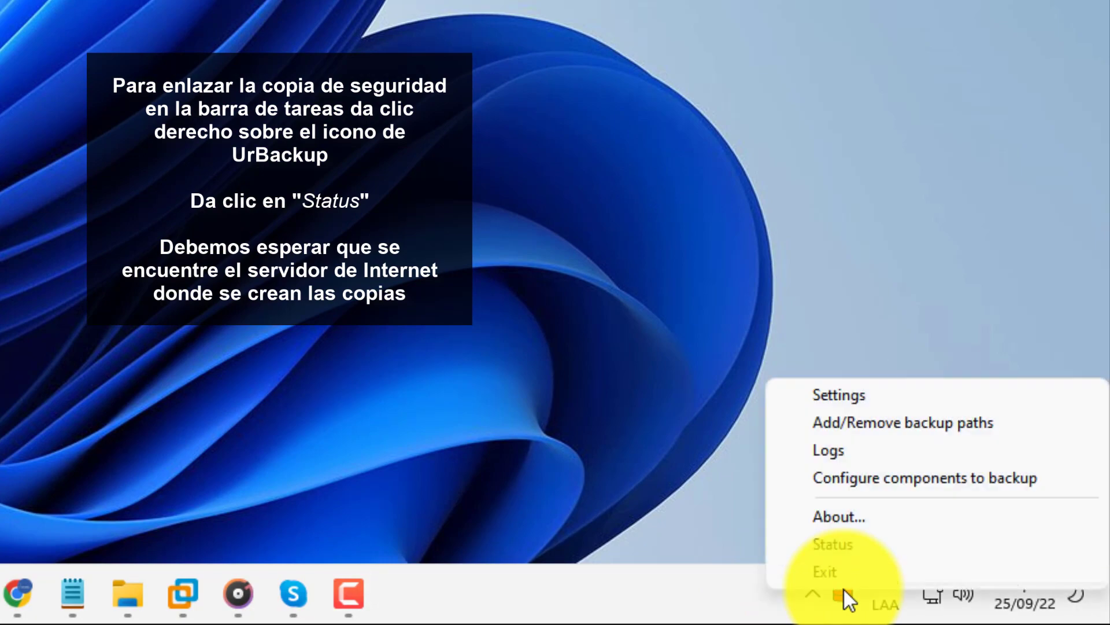
pyautogui.press('Down')
pyautogui.press('Down')
pyautogui.press('Down')
pyautogui.press('Down')
pyautogui.press('Down')
pyautogui.press('Down')
pyautogui.press('Up')
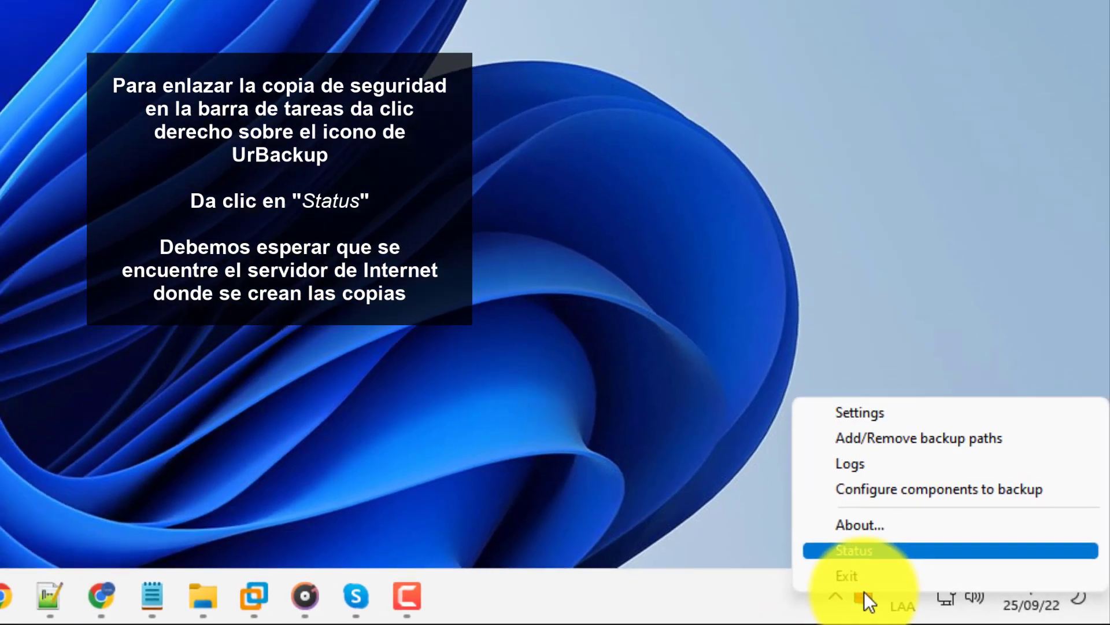
pyautogui.press('Return')
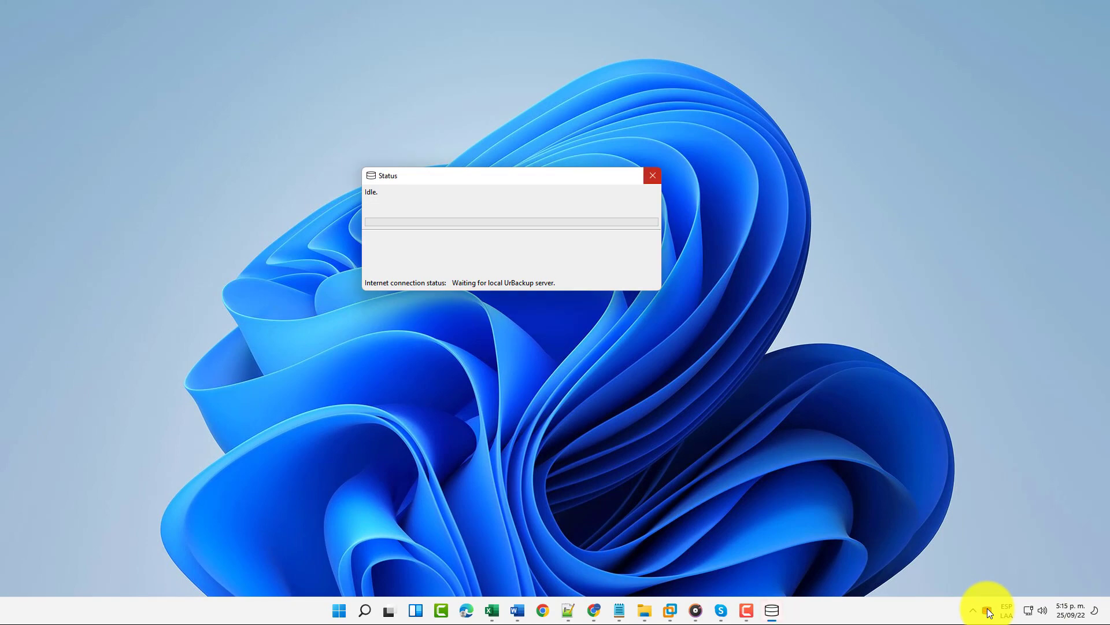
pyautogui.click(652, 176)
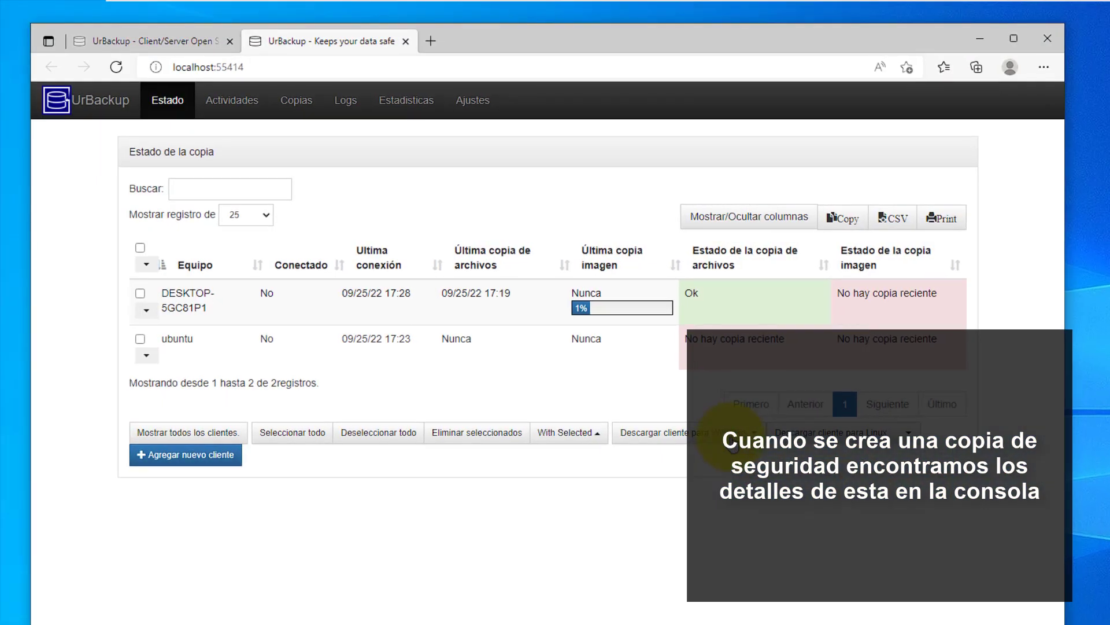
# - Stop the running incremental image backup of DESKTOP-5GC81P1 from the server console's Actividades page
pyautogui.click(232, 100)
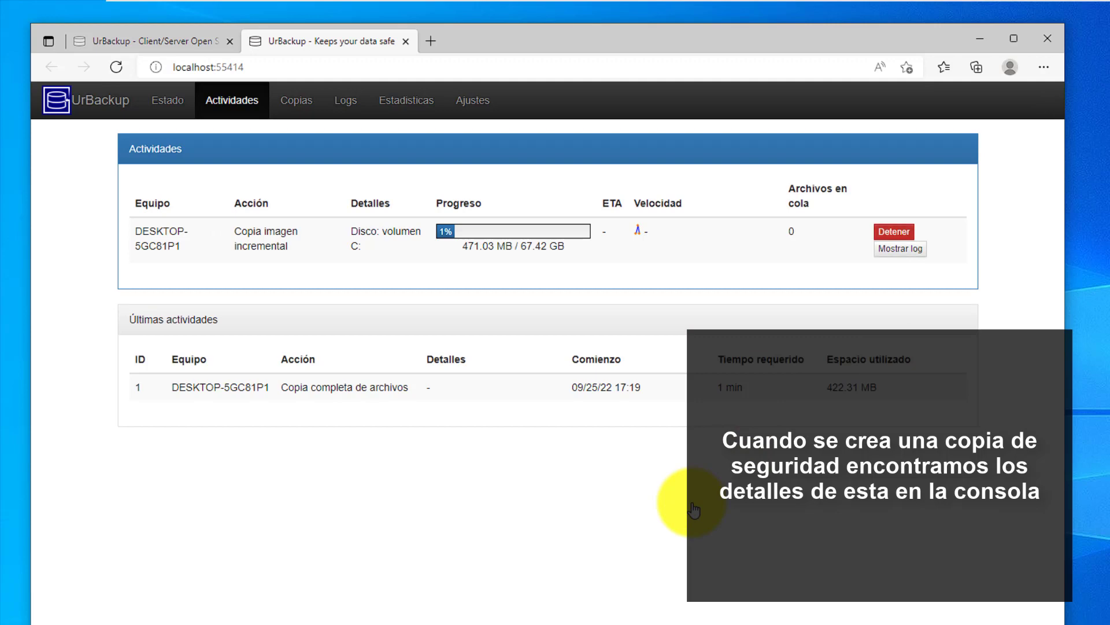
pyautogui.click(894, 232)
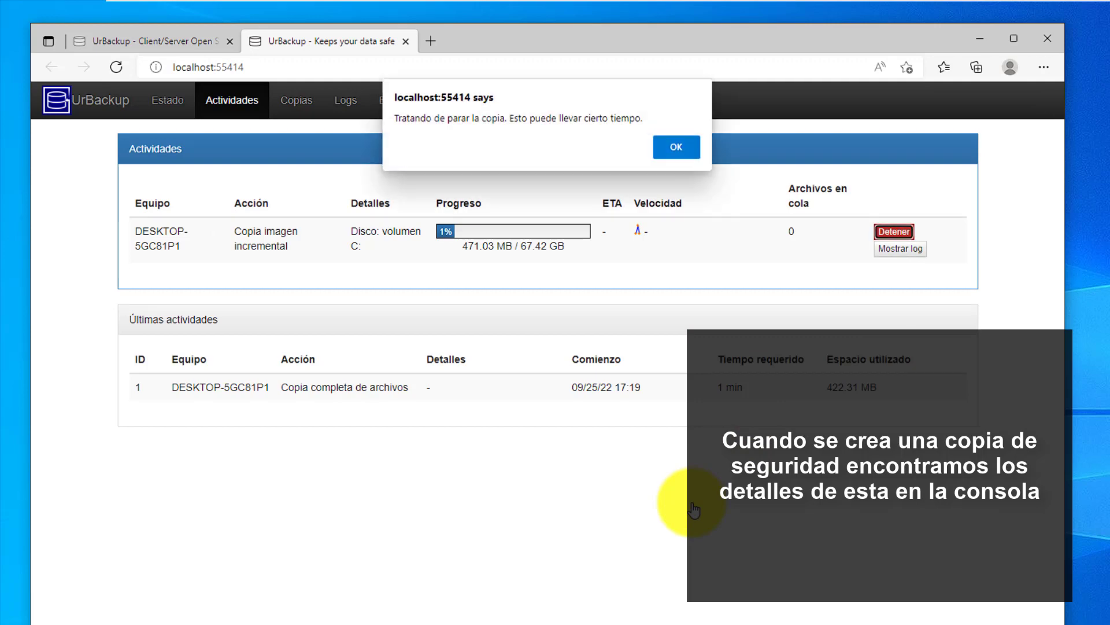
pyautogui.click(691, 151)
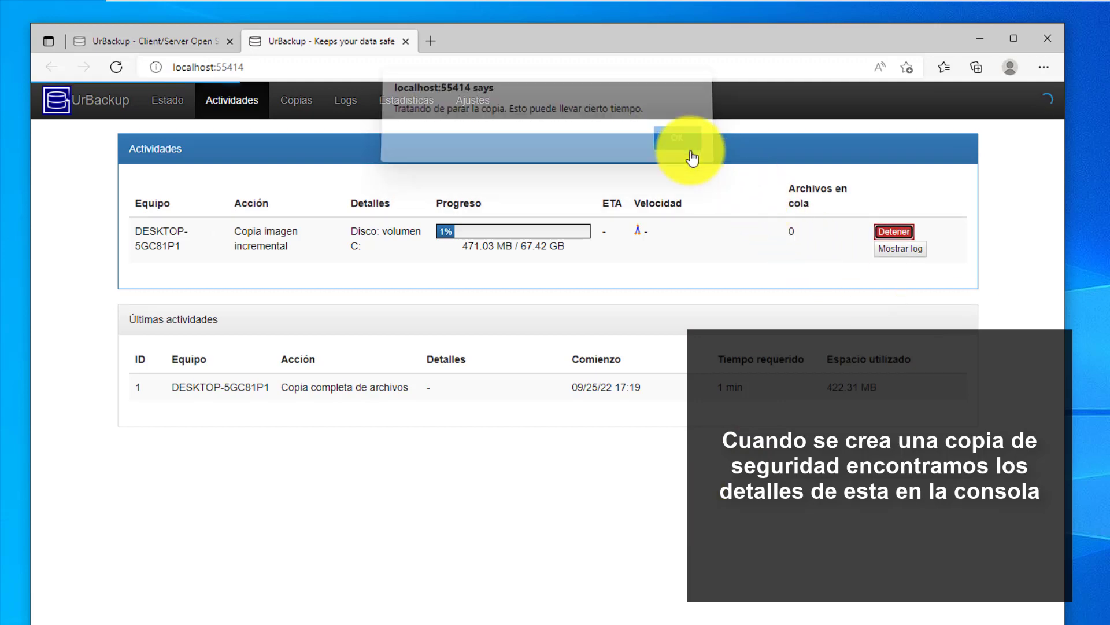
# - Review the file backups of DESKTOP-5GC81P1 in Copias, and filter Logs to all entries (Todos) for that client
pyautogui.click(296, 100)
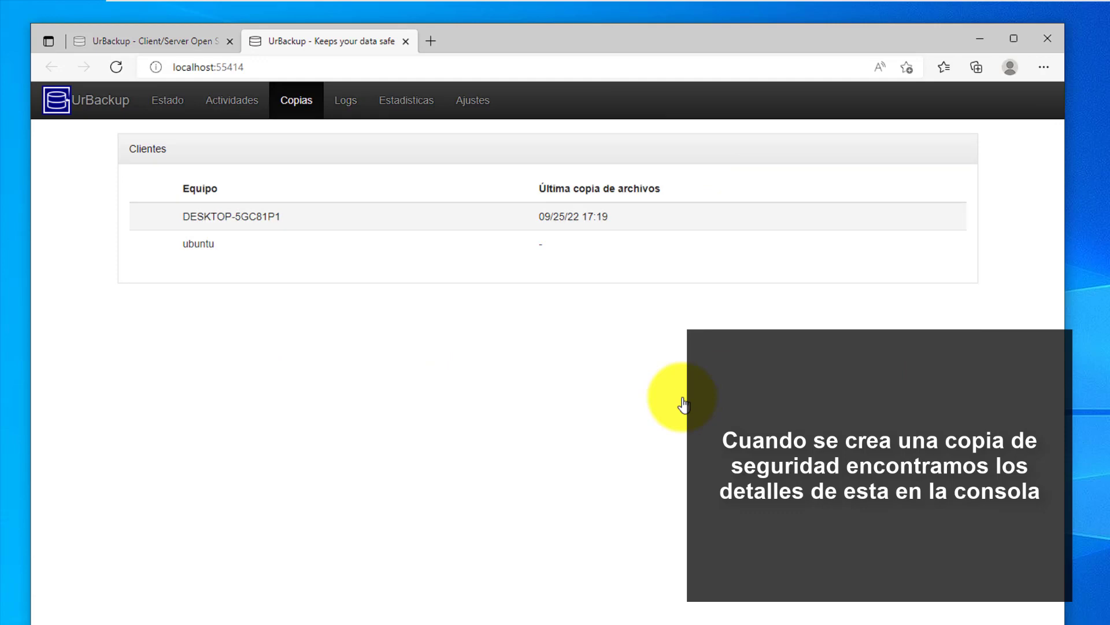
pyautogui.click(231, 216)
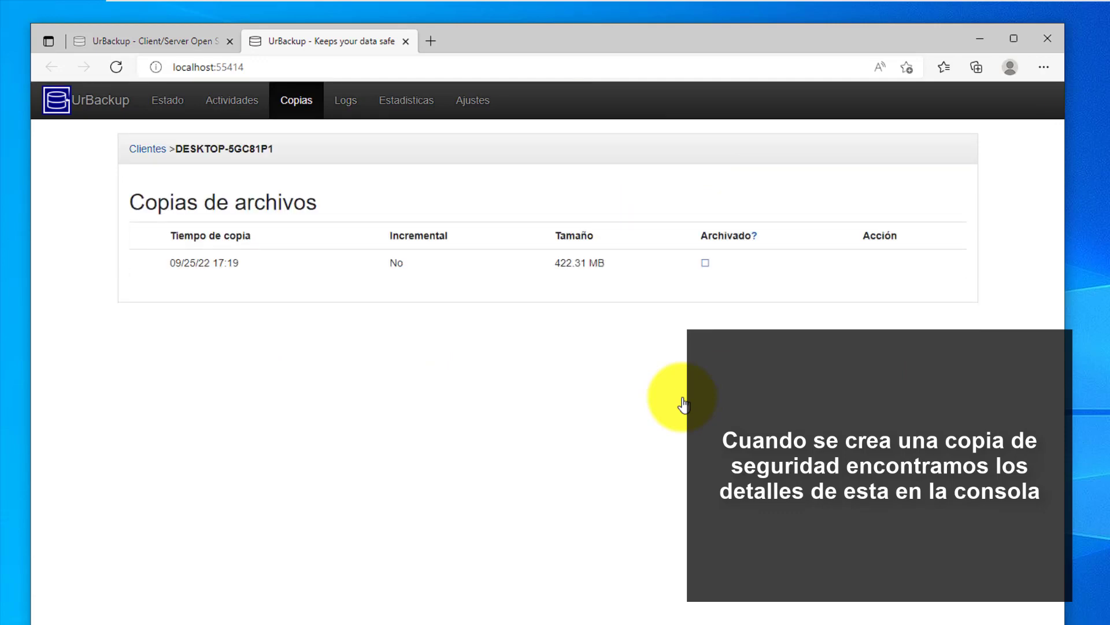
pyautogui.click(346, 100)
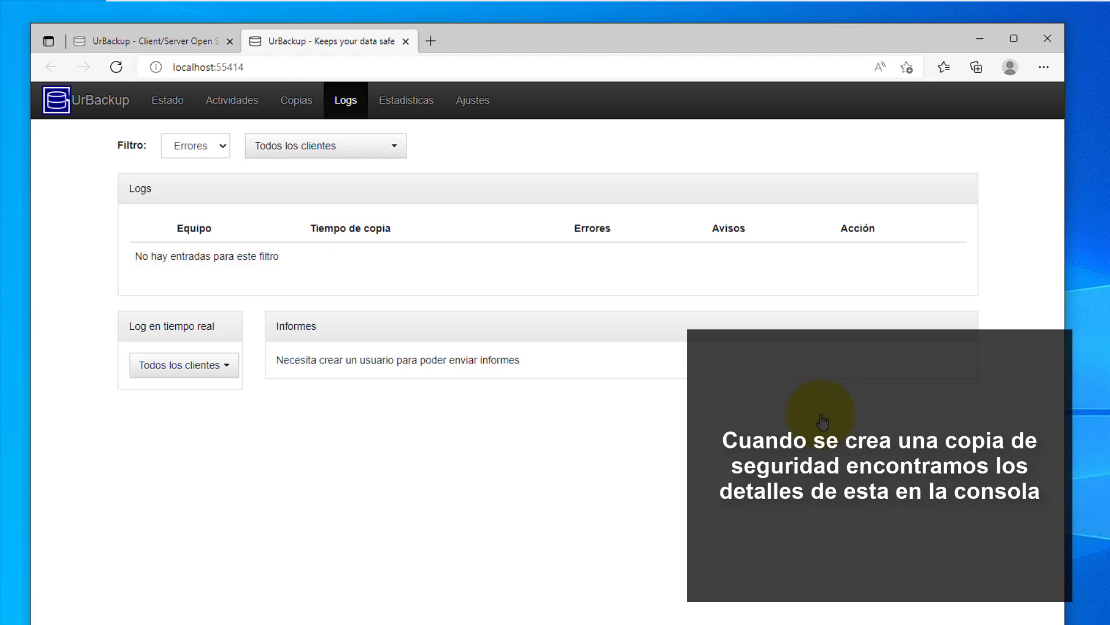
pyautogui.click(326, 146)
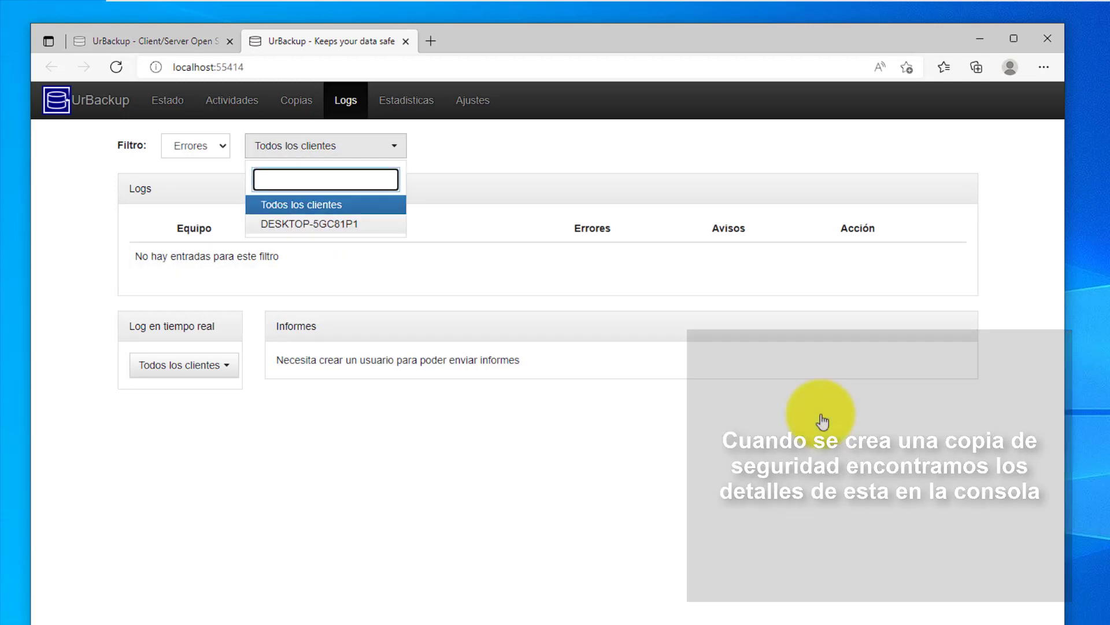
pyautogui.click(309, 224)
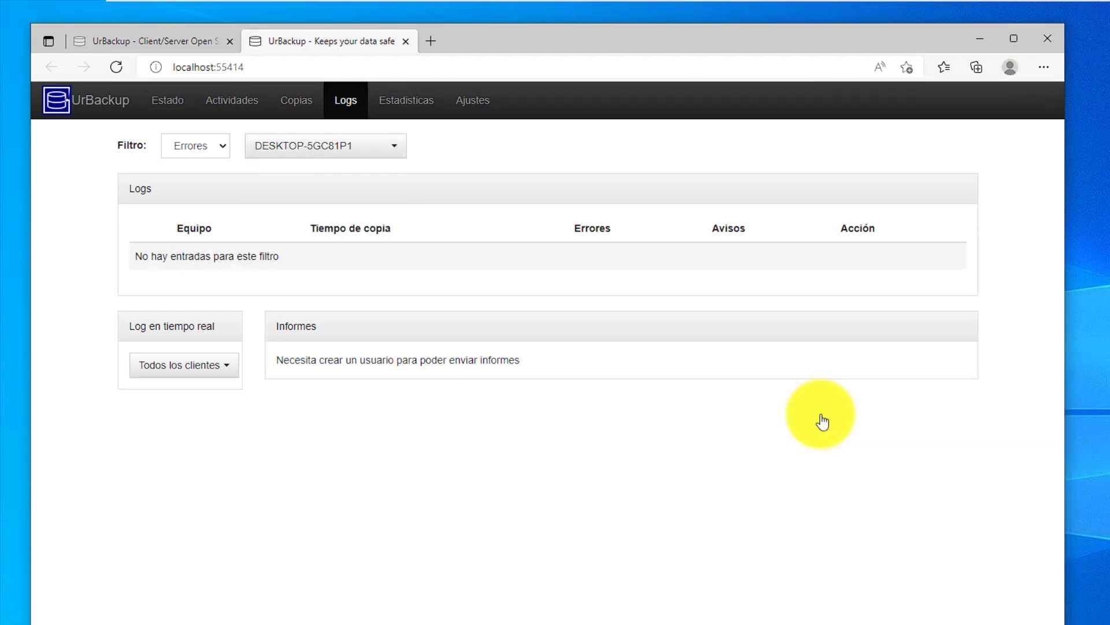
pyautogui.click(195, 146)
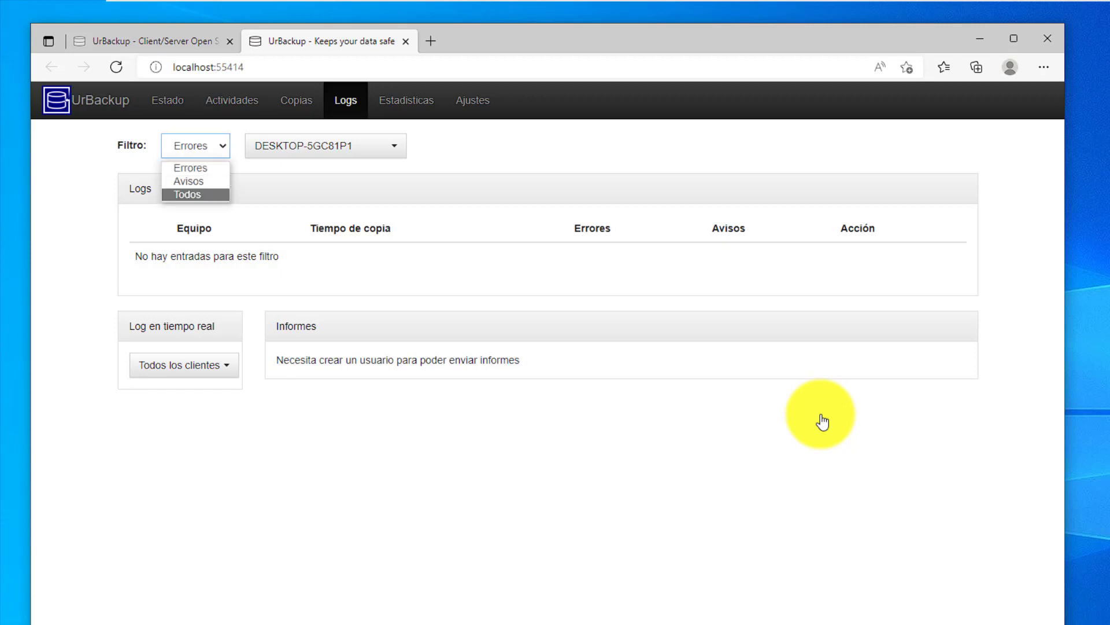
pyautogui.click(187, 194)
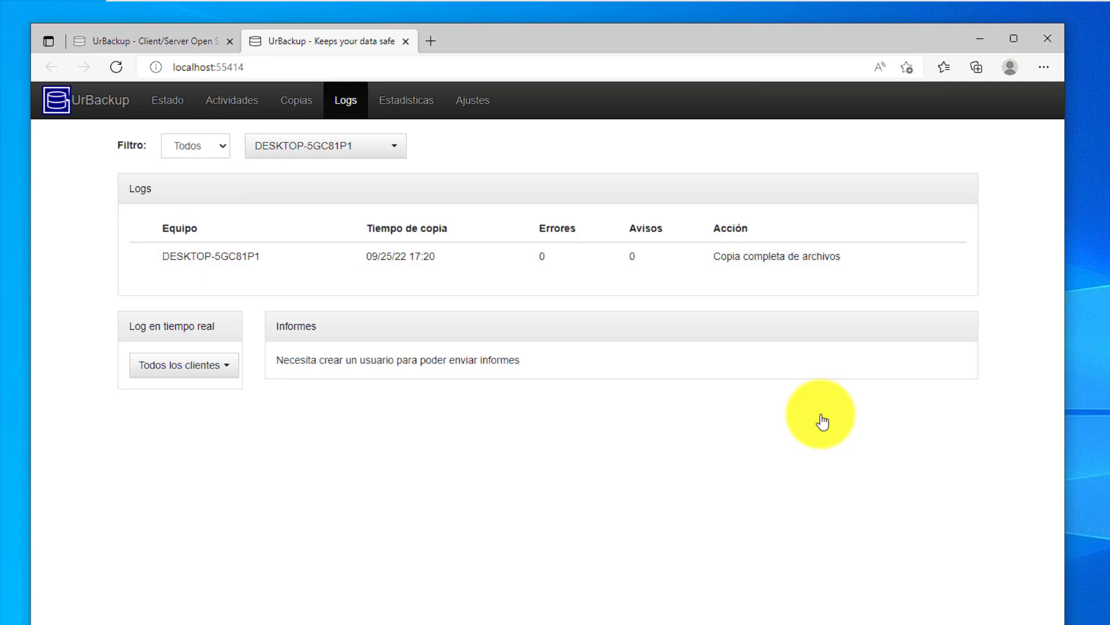
# - Examine the Estadísticas page for the storage usage chart, the per-client backup sizes and the reserved storage chart
pyautogui.click(407, 100)
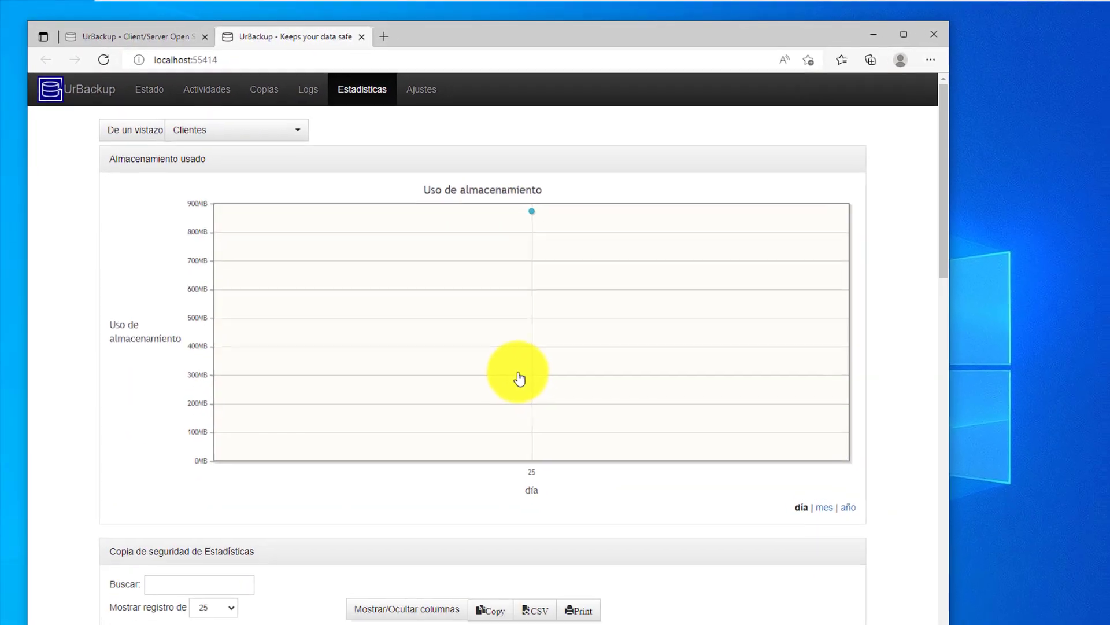
pyautogui.scroll(-4, 583, 425)
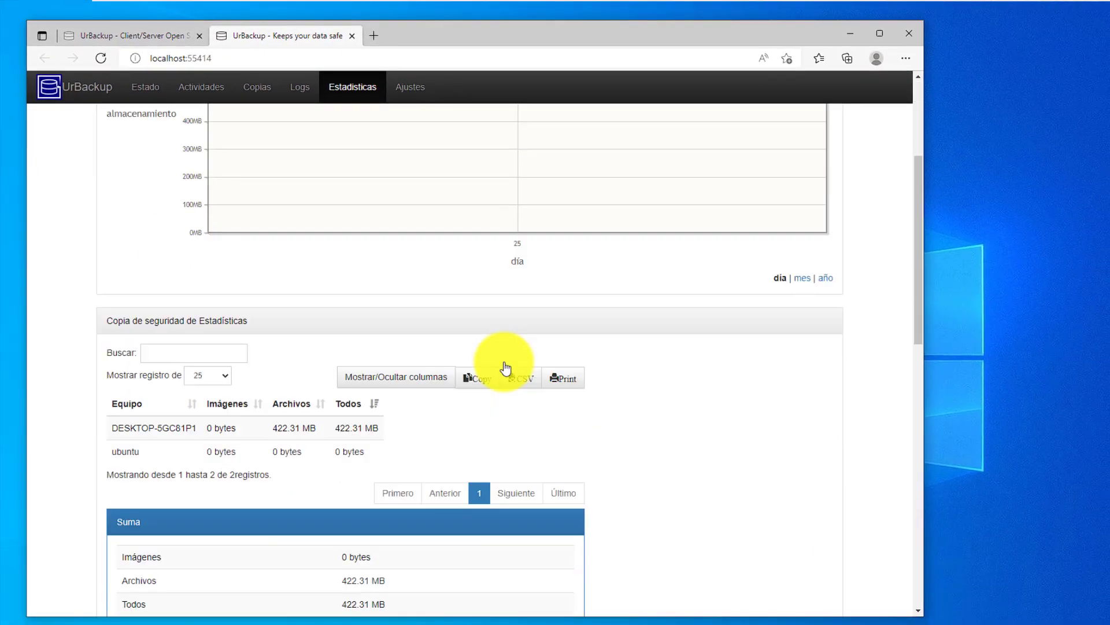
pyautogui.scroll(-6, 505, 367)
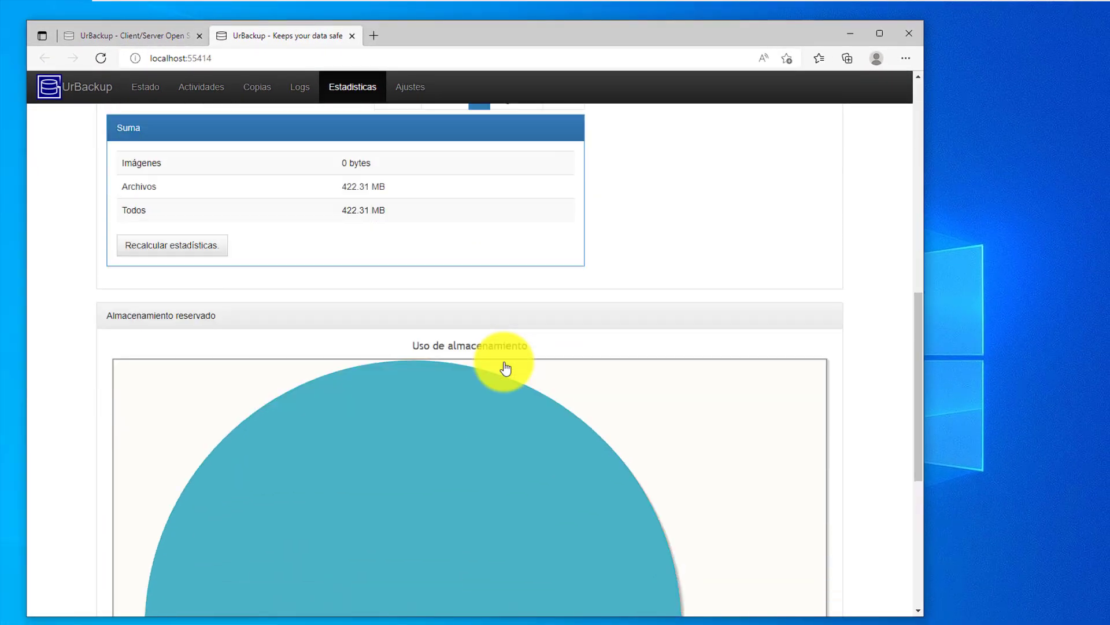
pyautogui.scroll(-3, 505, 368)
pyautogui.scroll(-3, 505, 368)
pyautogui.scroll(1, 506, 368)
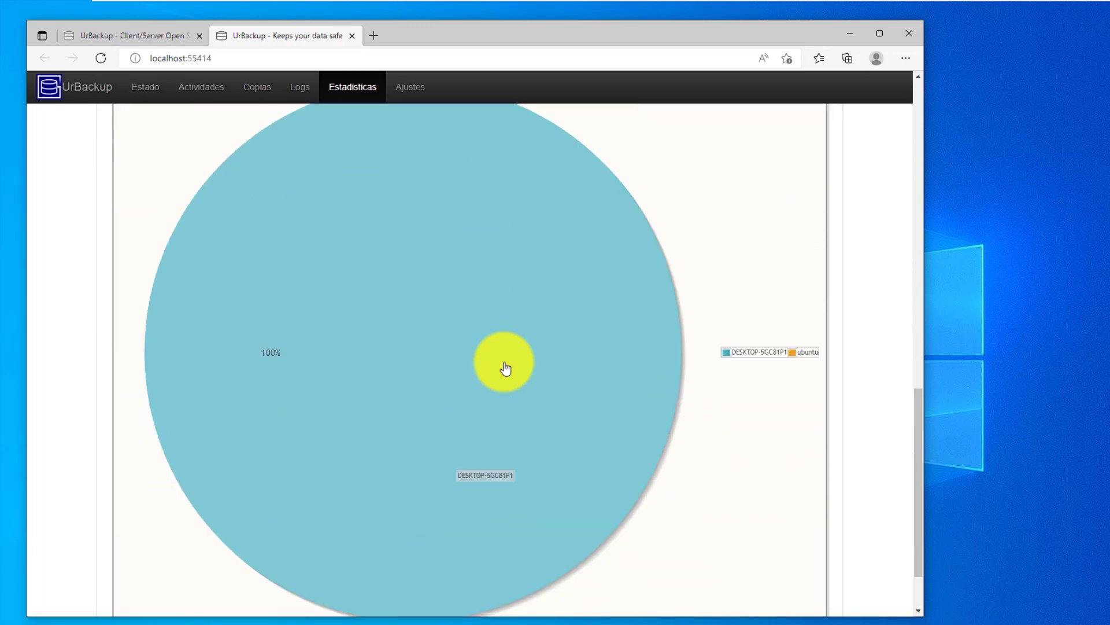
pyautogui.scroll(8, 505, 368)
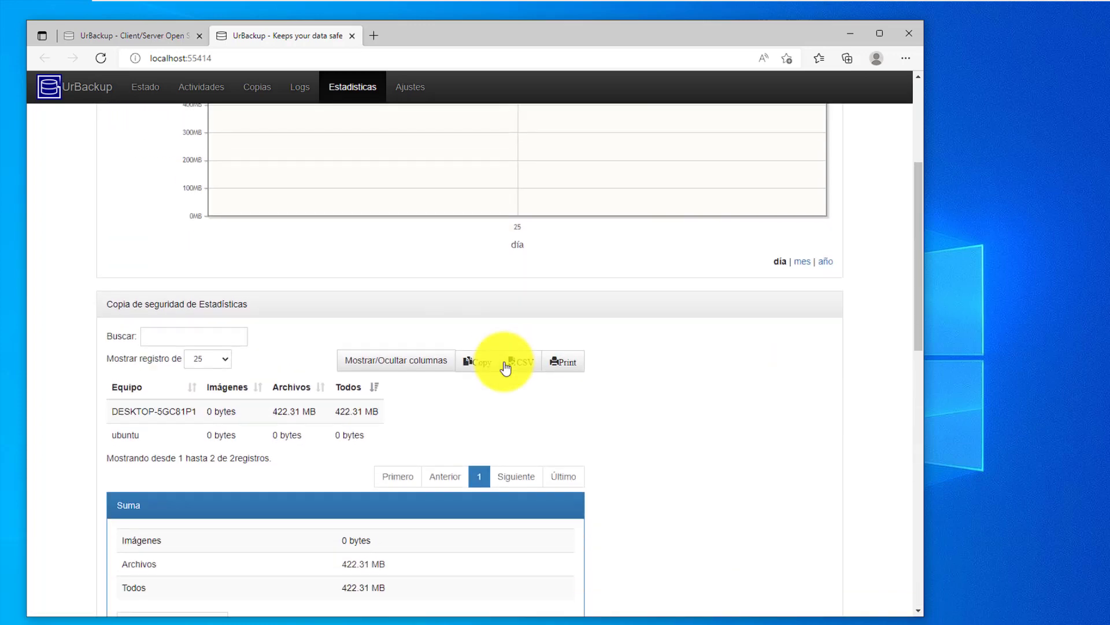
pyautogui.scroll(4, 904, 351)
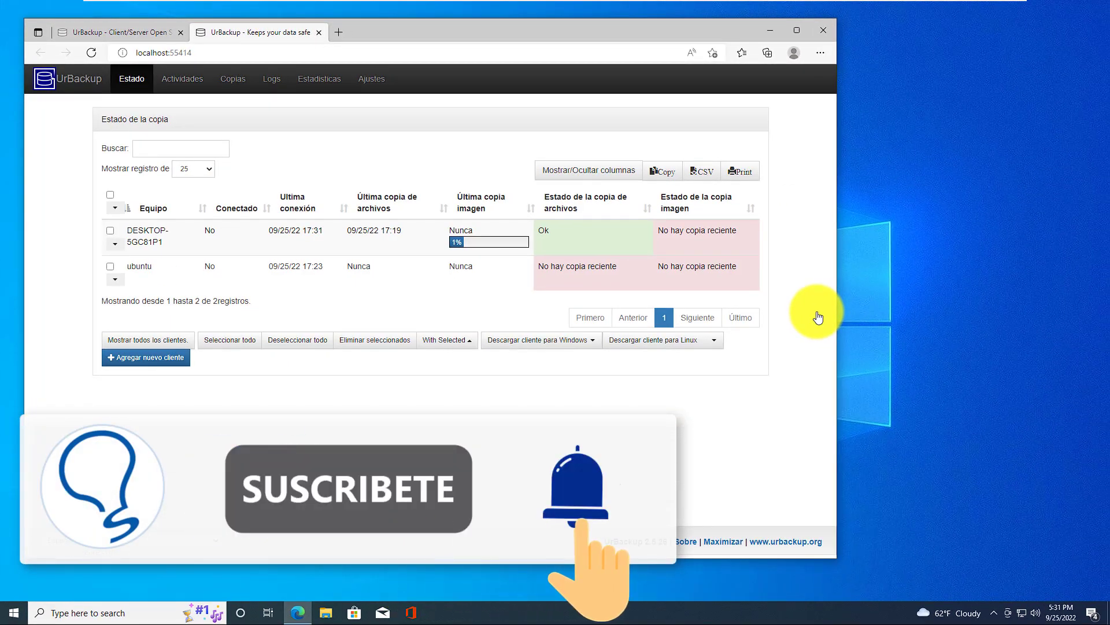
# - Start an incremental file backup (Copia incremental de ficheros) for DESKTOP-5GC81P1 on the Estado page and minimize the browser
pyautogui.press('Return')
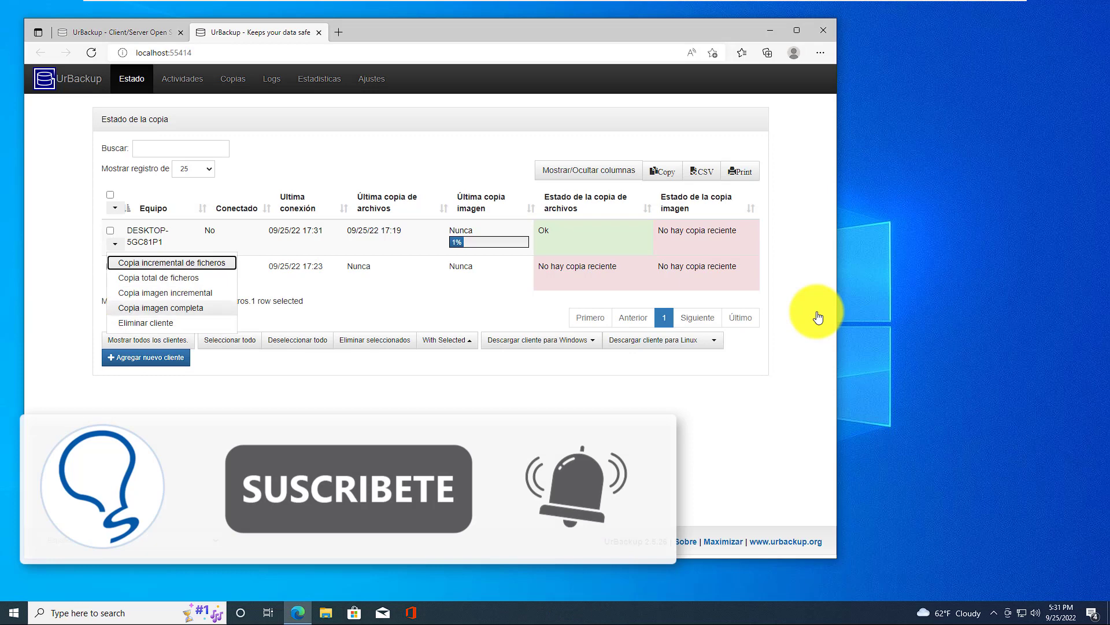
pyautogui.press('Return')
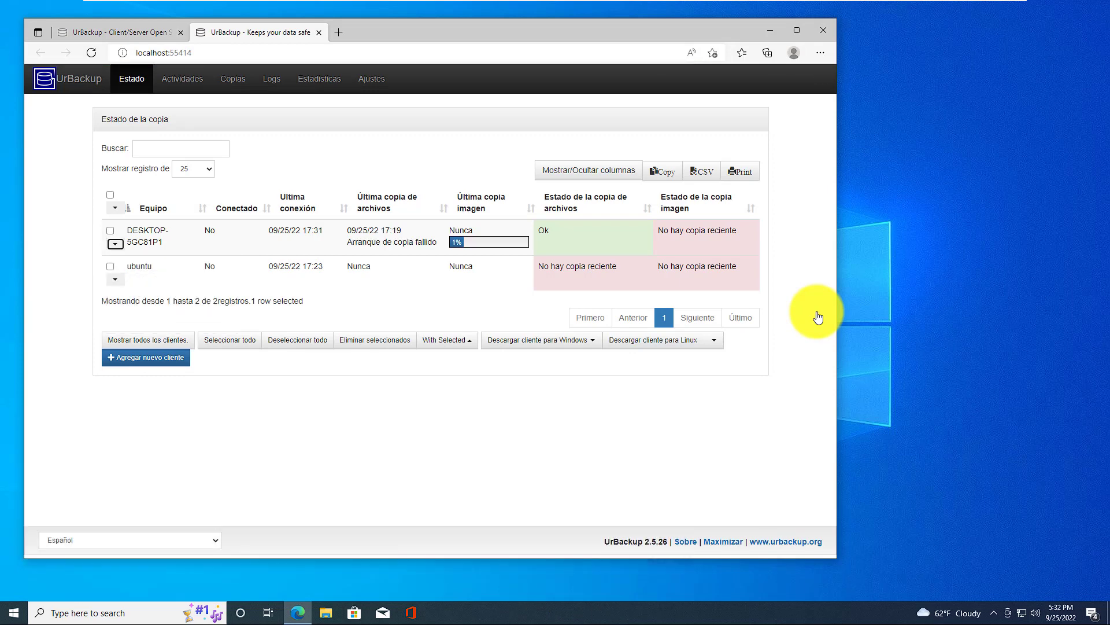
pyautogui.click(770, 30)
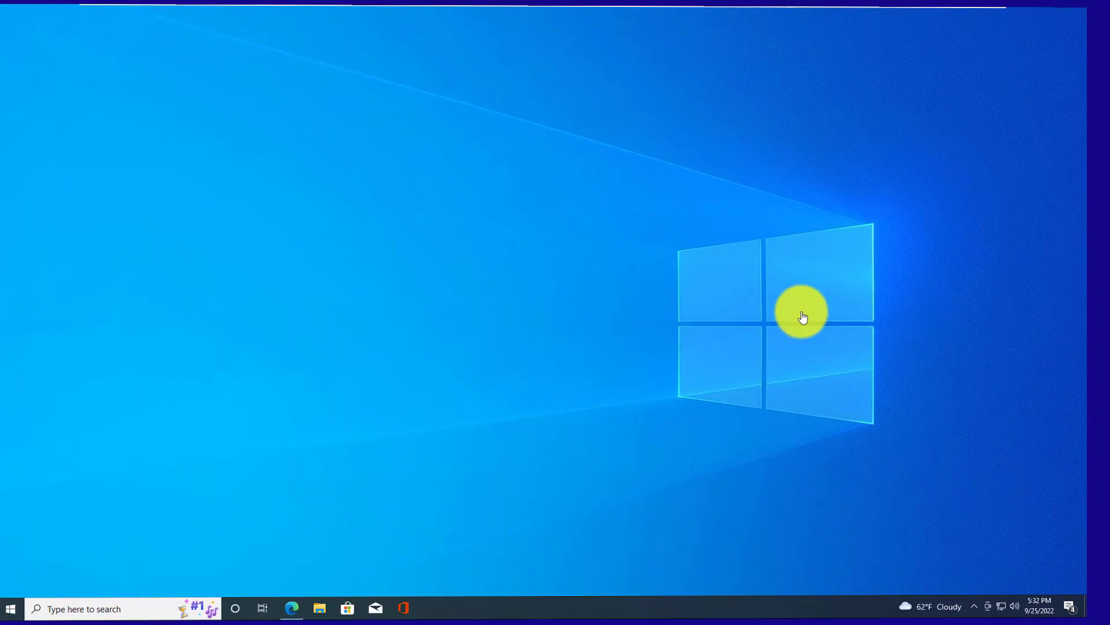